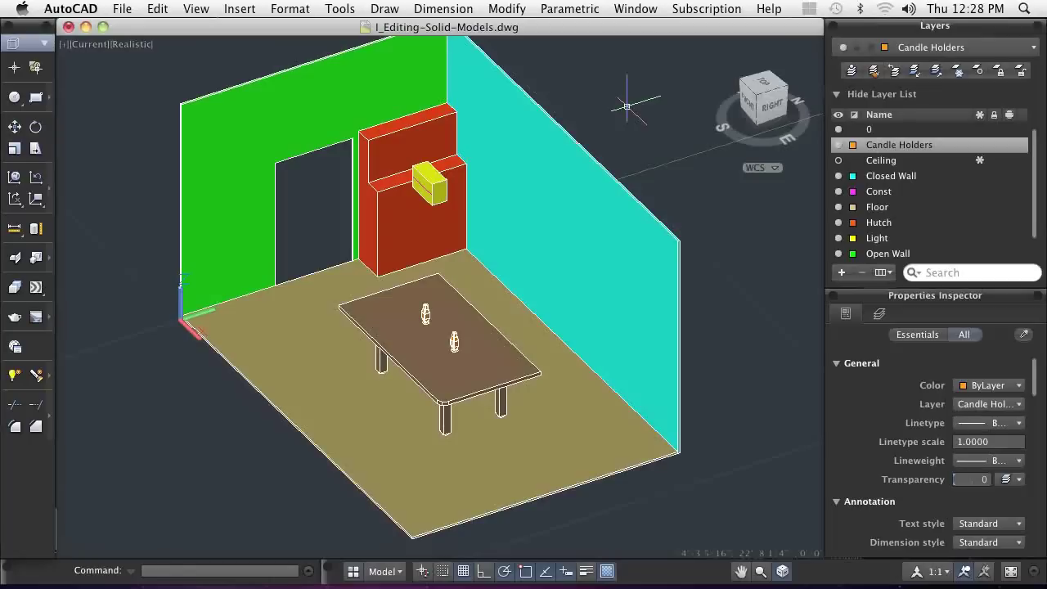
Delete the rounded fillet face at one tabletop corner so the corner is square
{"action": "left_click", "coordinate": [520, 10]}
{"action": "mouse_move", "coordinate": [545, 420]}
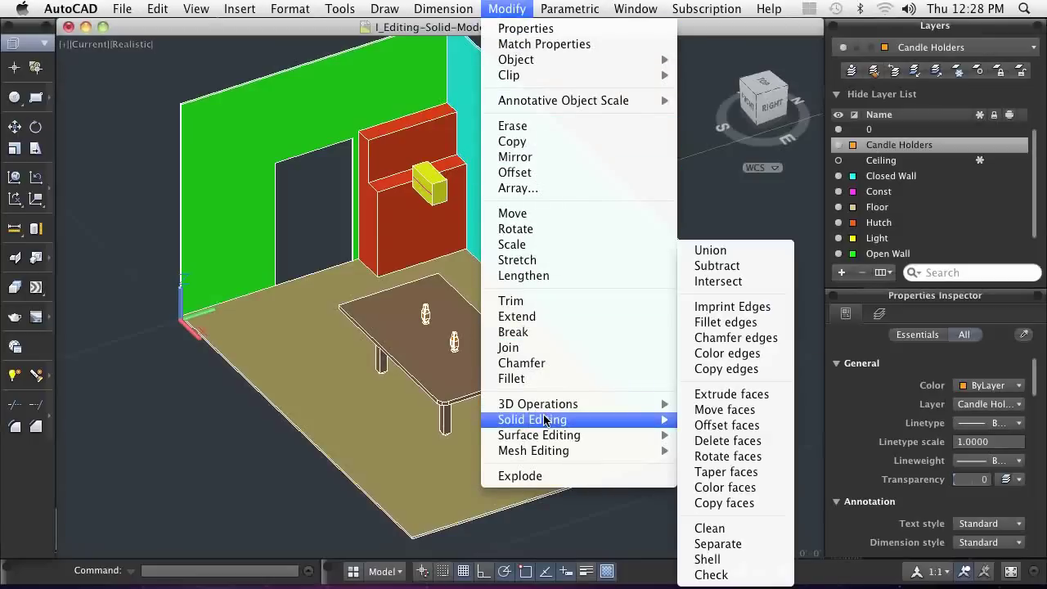
{"action": "left_click", "coordinate": [720, 442]}
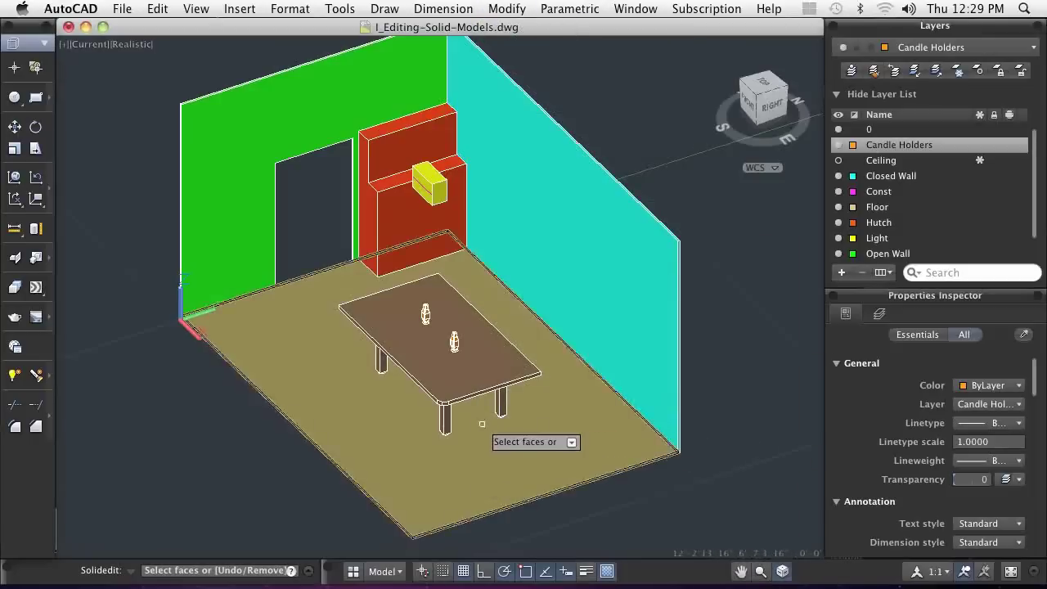
{"action": "scroll", "coordinate": [476, 424], "scroll_direction": "up", "scroll_amount": 2}
{"action": "scroll", "coordinate": [473, 416], "scroll_direction": "up", "scroll_amount": 4}
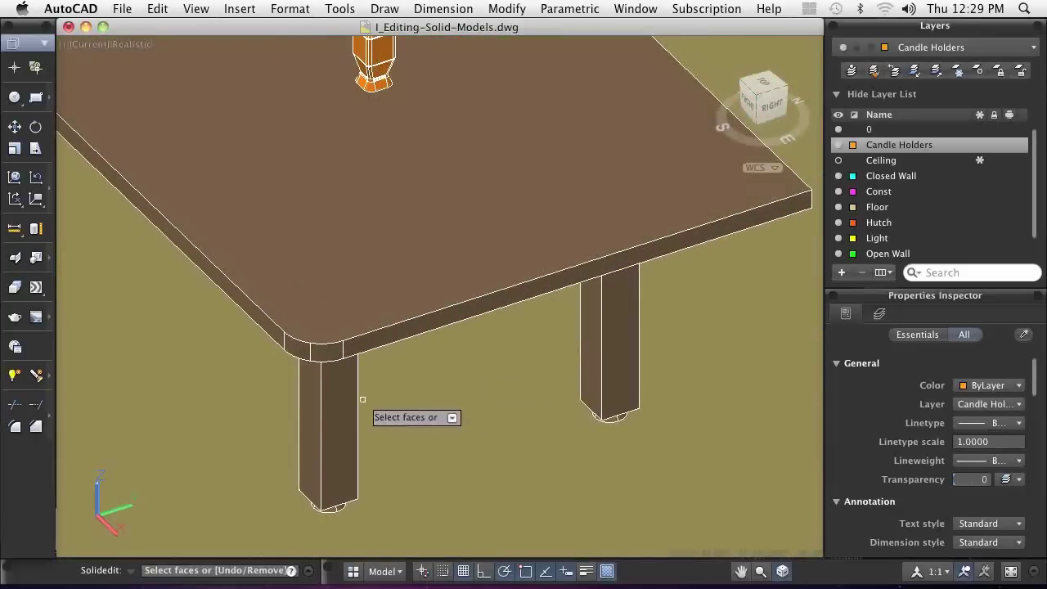
{"action": "left_click", "coordinate": [291, 348]}
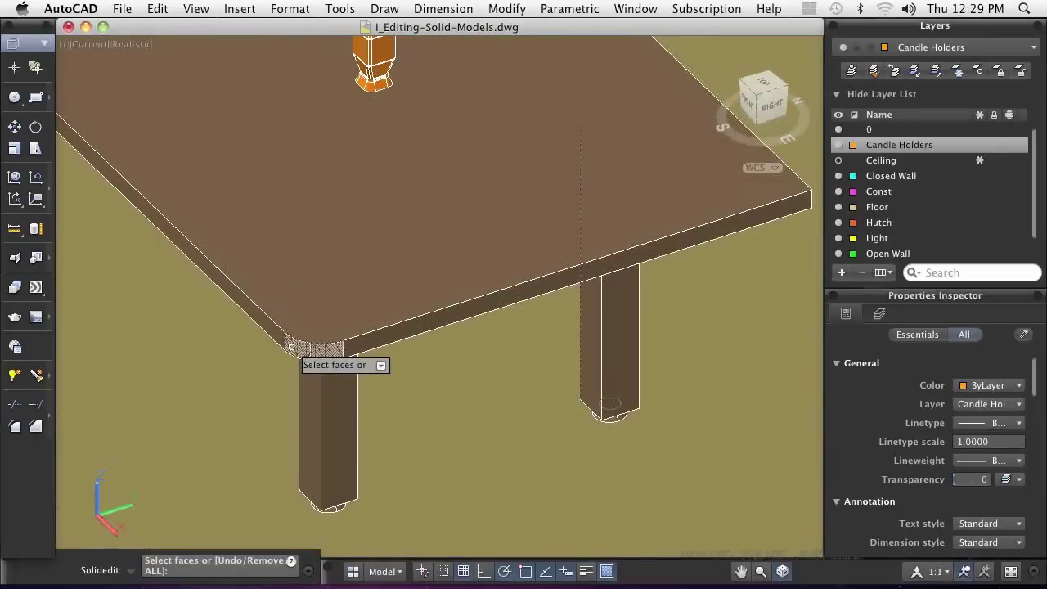
{"action": "key", "text": "Return"}
{"action": "key", "text": "Return"}
{"action": "key", "text": "Return"}
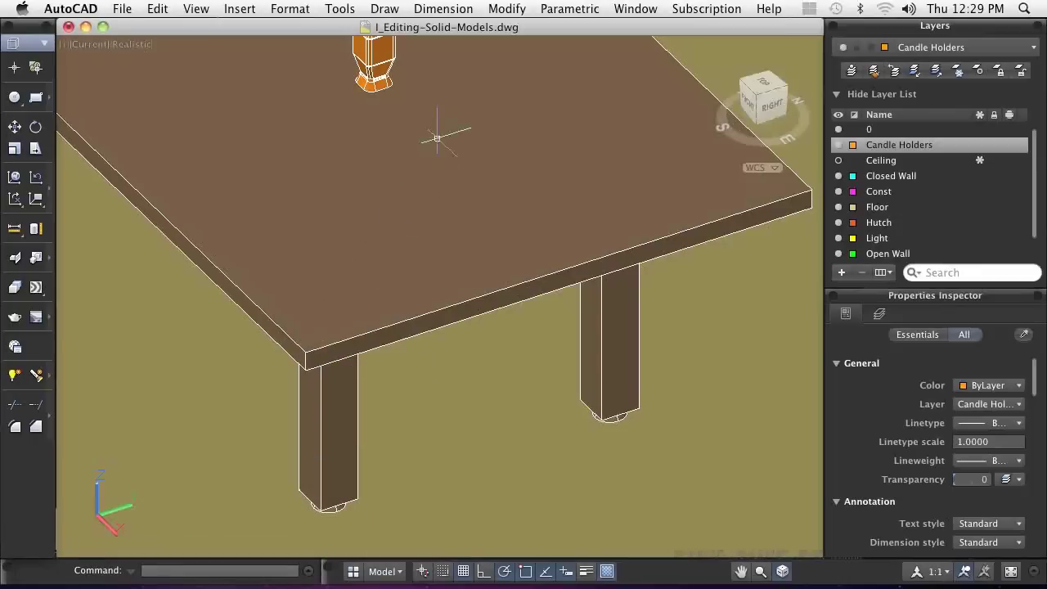
Extrude the tabletop's long side face outward by 4 with a taper of 0
{"action": "left_click", "coordinate": [499, 10]}
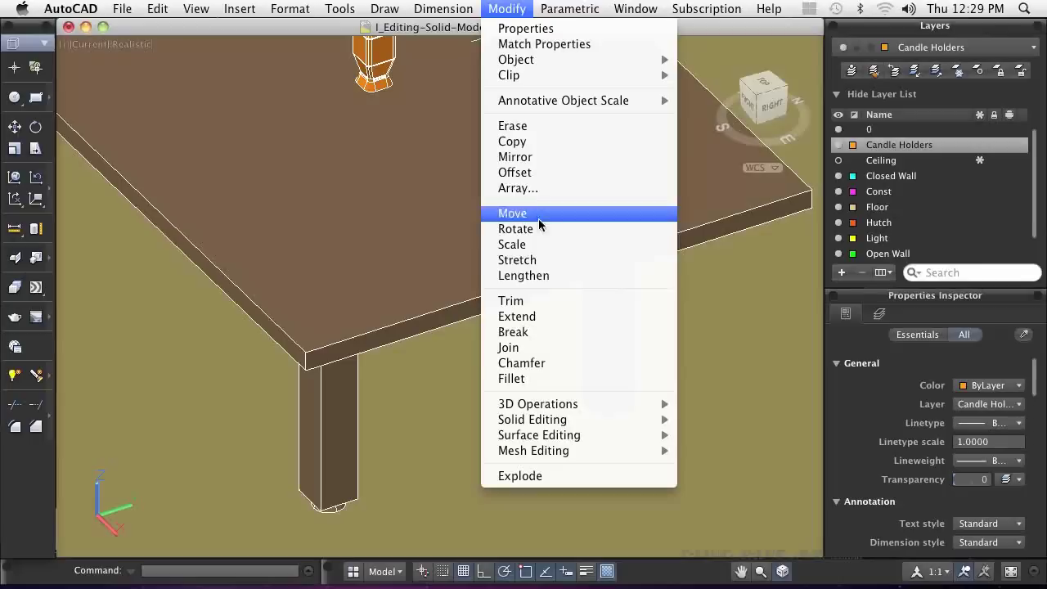
{"action": "mouse_move", "coordinate": [545, 422]}
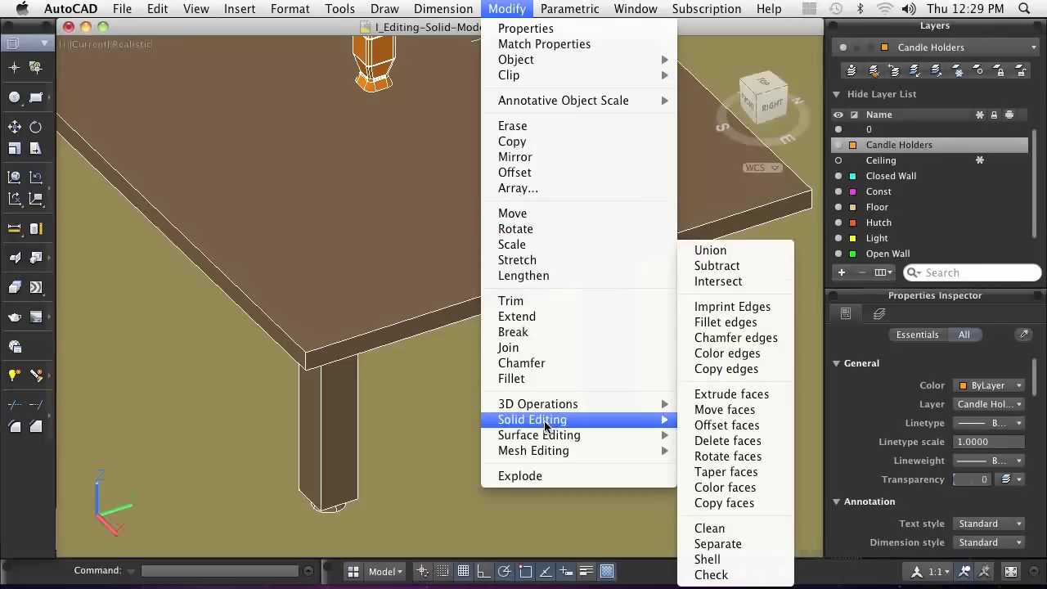
{"action": "left_click", "coordinate": [731, 394]}
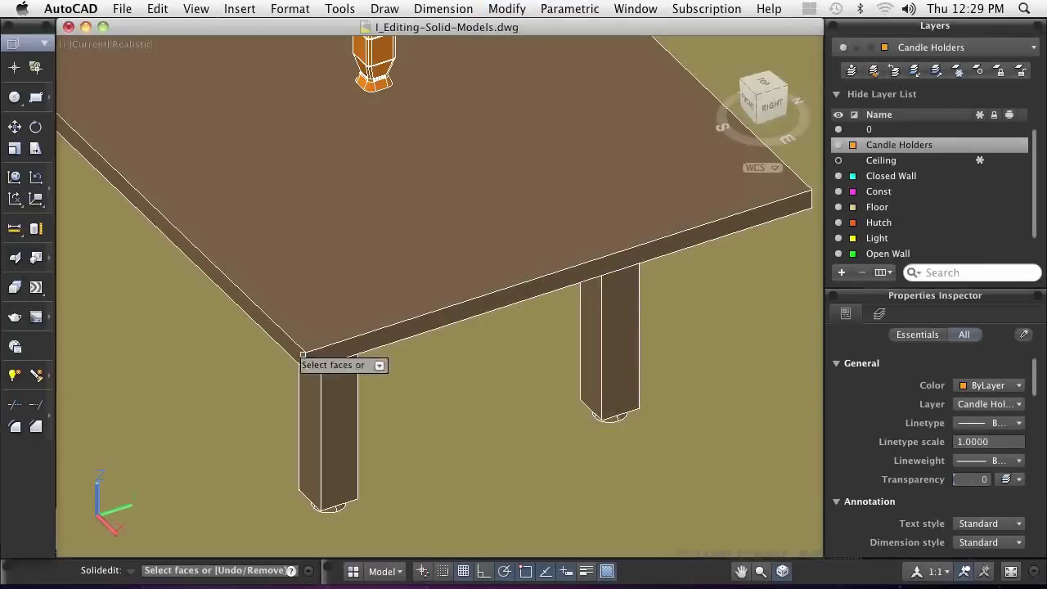
{"action": "left_click", "coordinate": [205, 269]}
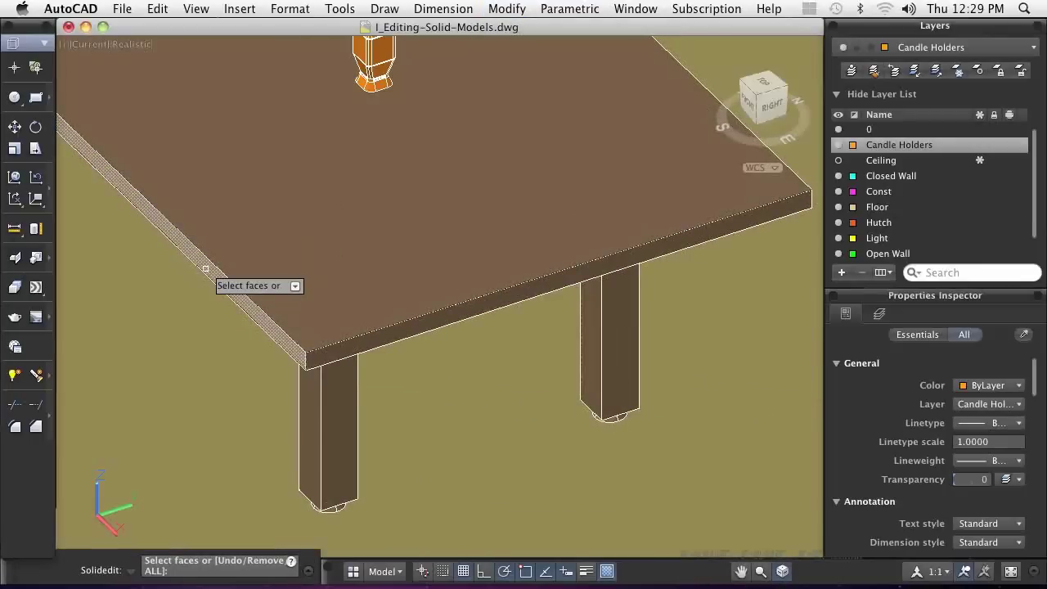
{"action": "key", "text": "Return"}
{"action": "type", "text": "4"}
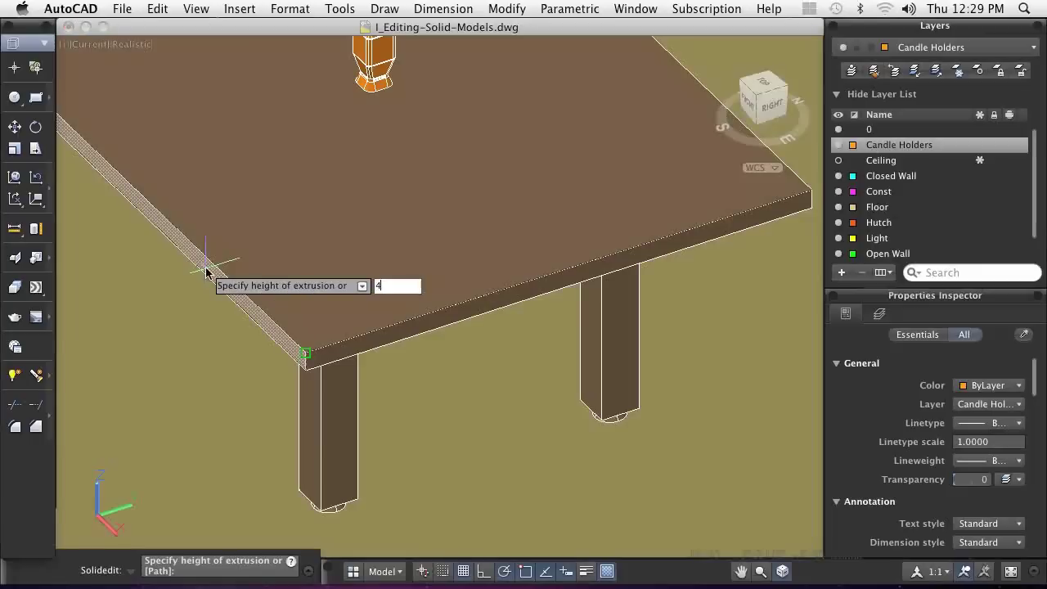
{"action": "key", "text": "Return"}
{"action": "key", "text": "Return"}
{"action": "key", "text": "Return"}
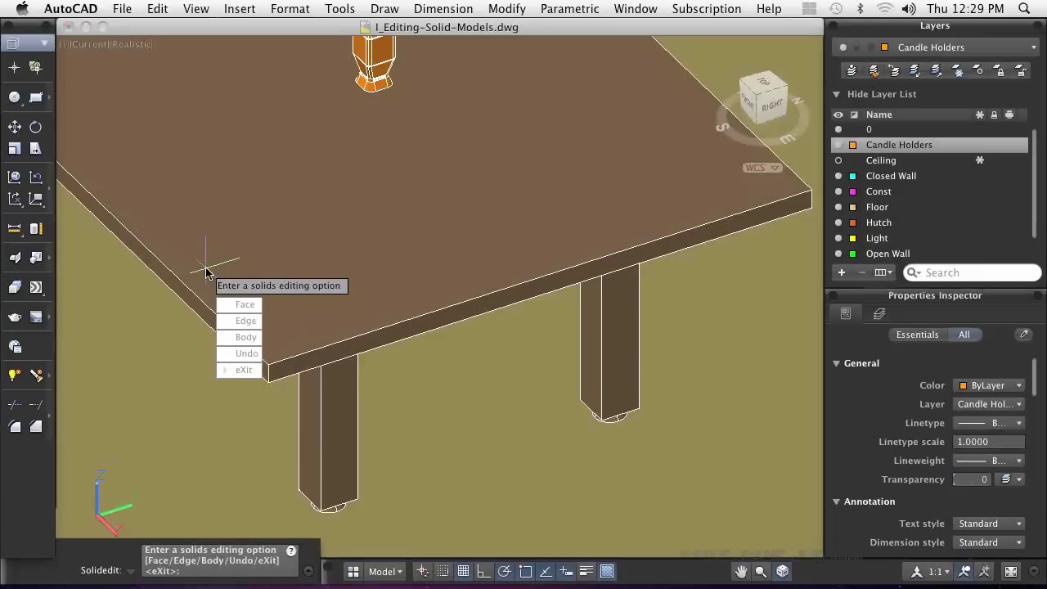
{"action": "key", "text": "Return"}
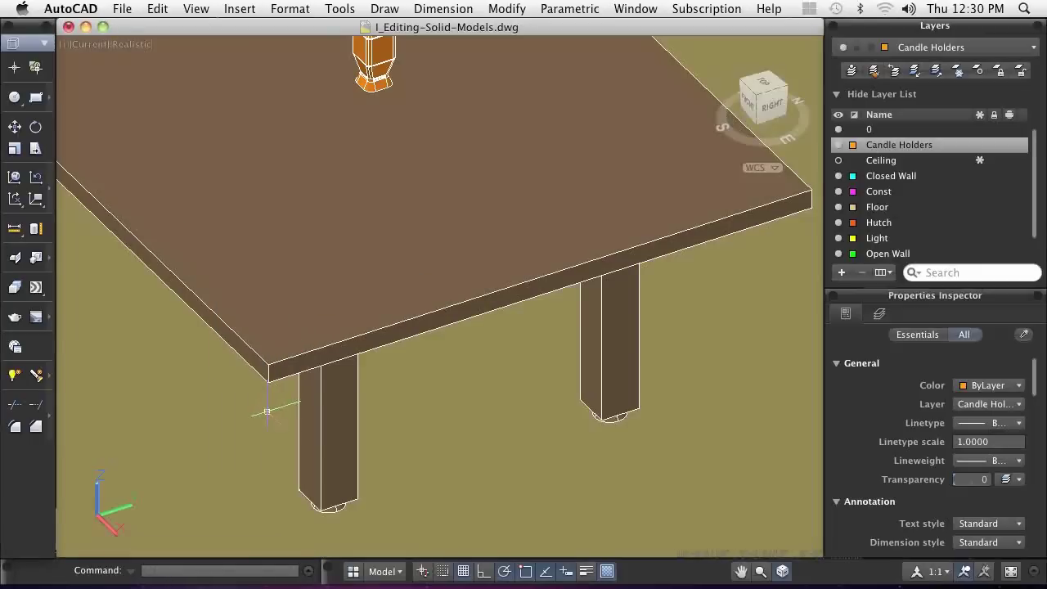
From the southeast isometric view, move the tabletop's short end face outward by a distance of 4
{"action": "left_click", "coordinate": [753, 112]}
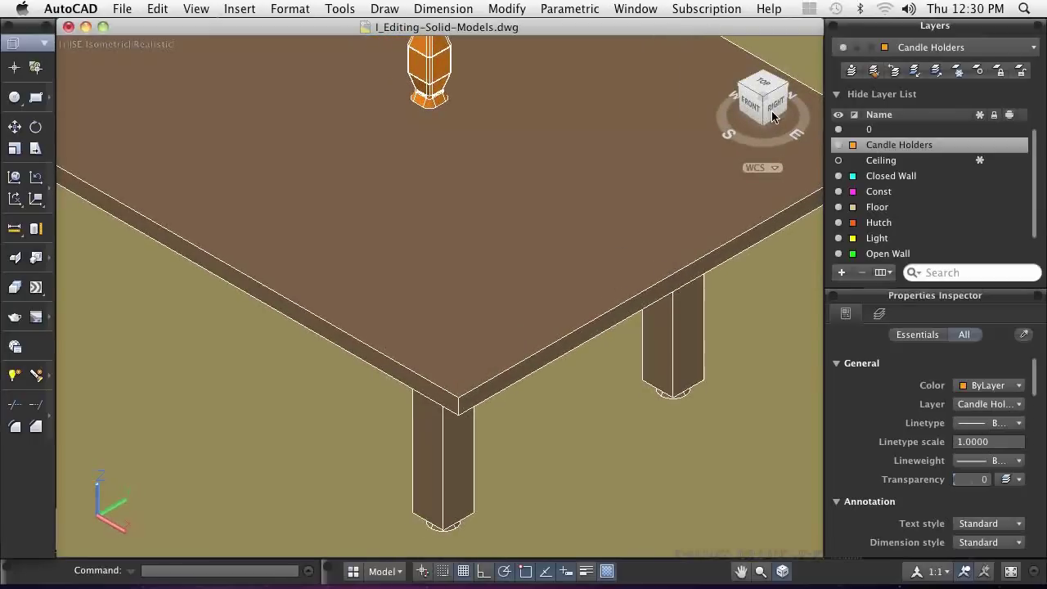
{"action": "left_click", "coordinate": [515, 9]}
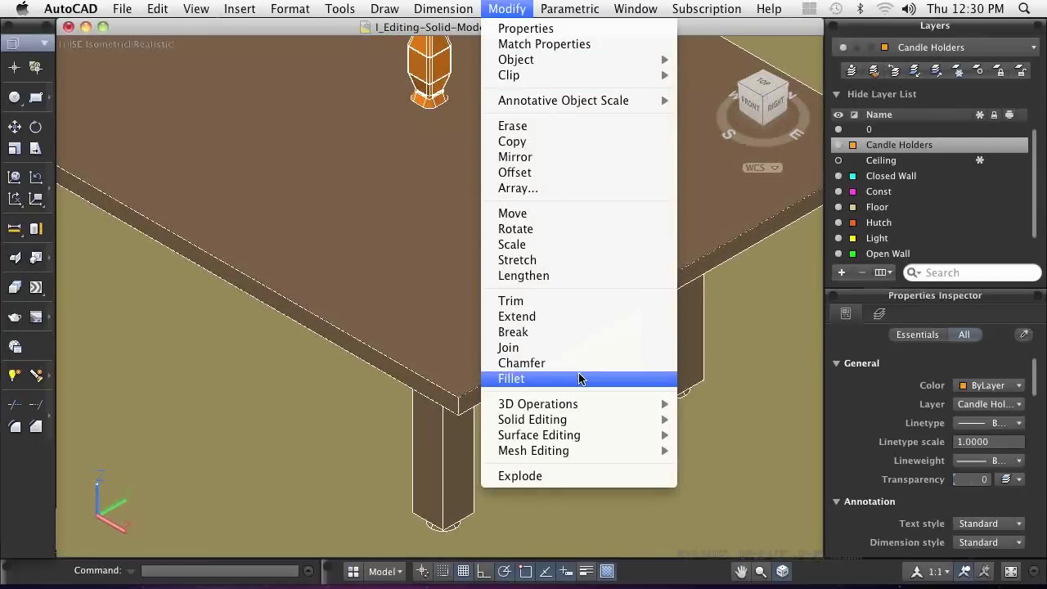
{"action": "mouse_move", "coordinate": [581, 420]}
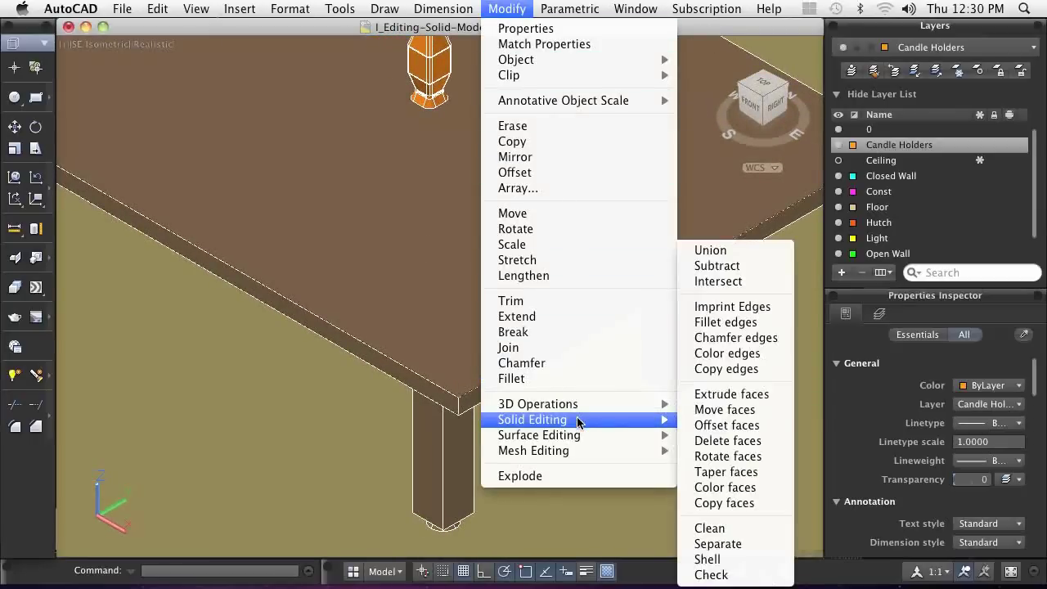
{"action": "left_click", "coordinate": [725, 410]}
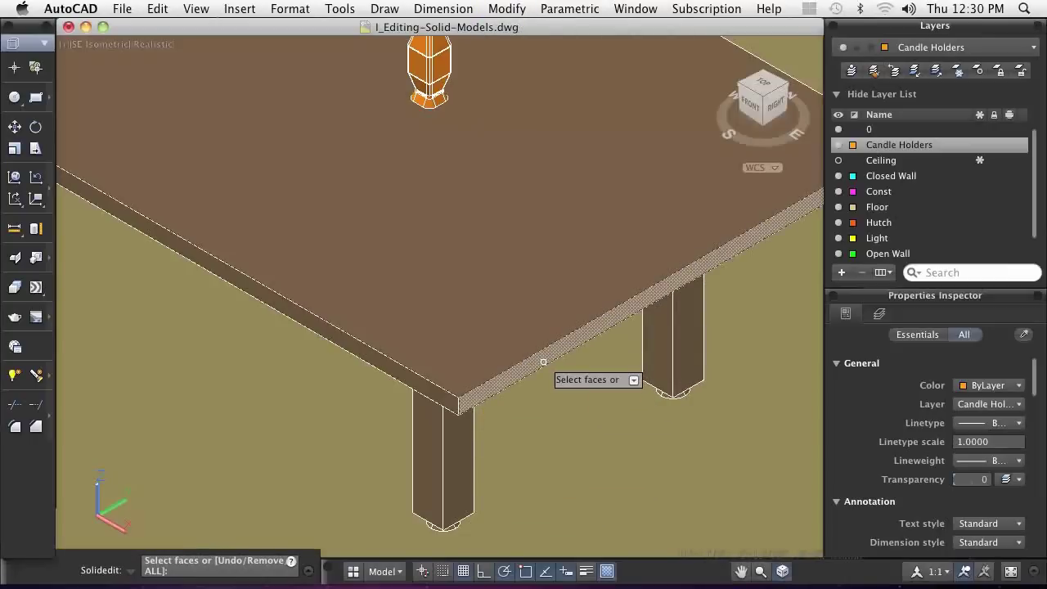
{"action": "left_click", "coordinate": [544, 361]}
{"action": "key", "text": "Return"}
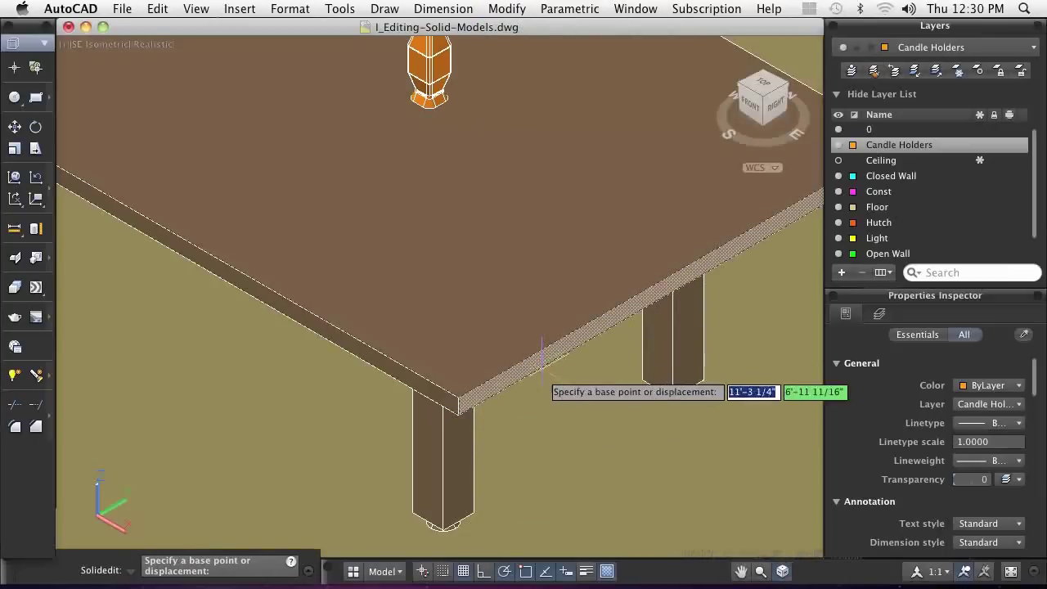
{"action": "left_click", "coordinate": [533, 406]}
{"action": "type", "text": "4"}
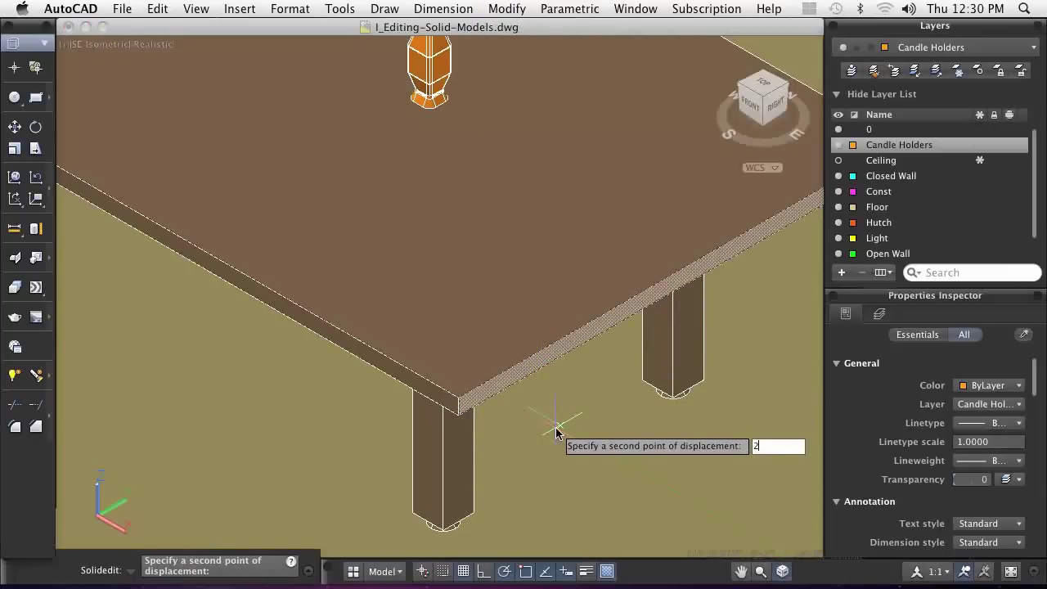
{"action": "key", "text": "Return"}
{"action": "key", "text": "Return"}
{"action": "key", "text": "Return"}
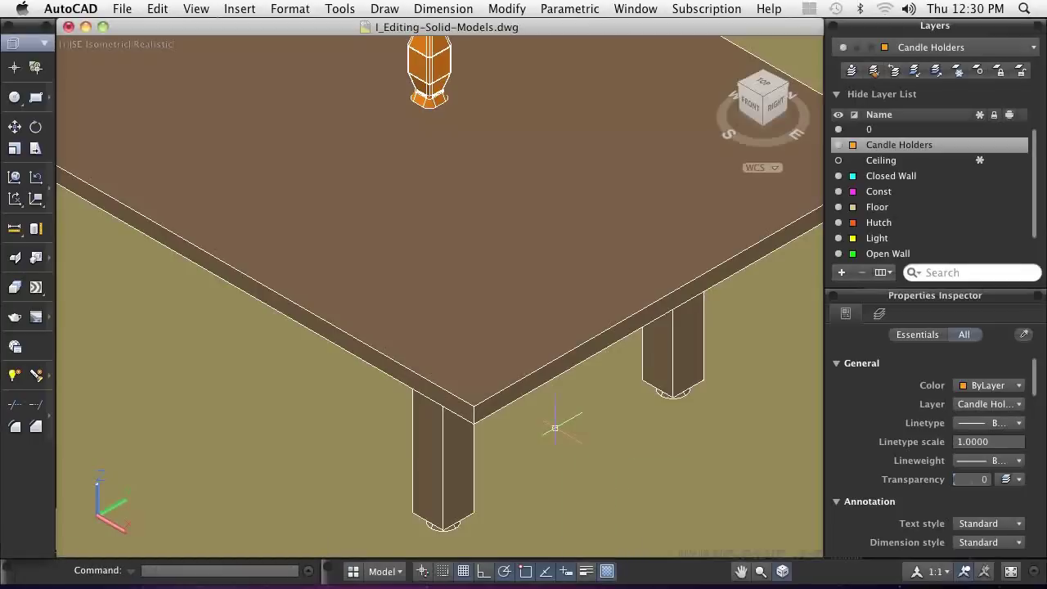
{"action": "scroll", "coordinate": [555, 428], "scroll_direction": "down", "scroll_amount": 4}
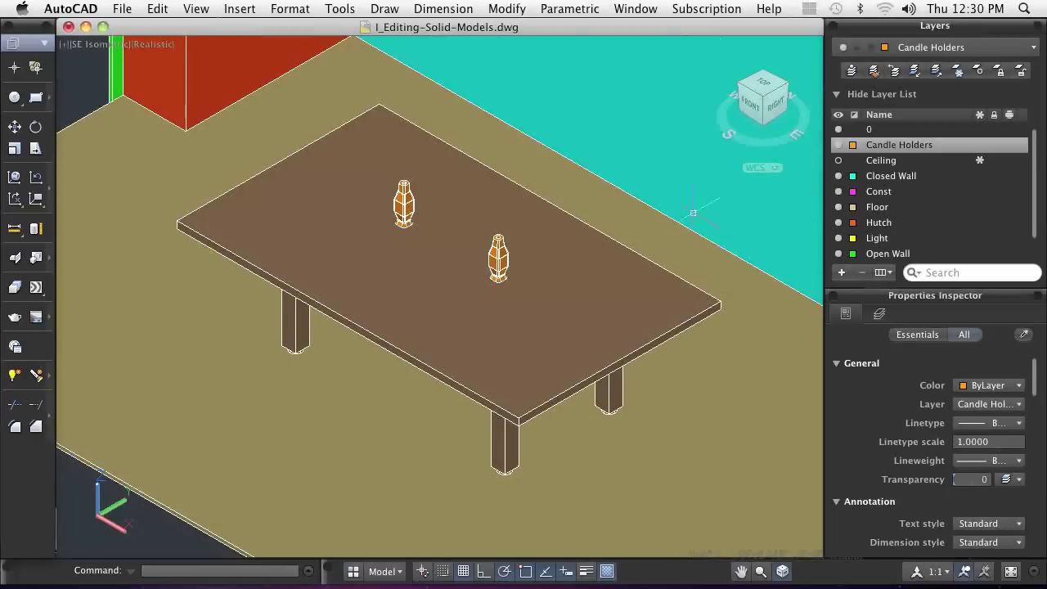
Move another tabletop side face outward by a distance of 6 to widen the table
{"action": "left_click_drag", "start_coordinate": [724, 115], "coordinate": [478, 95]}
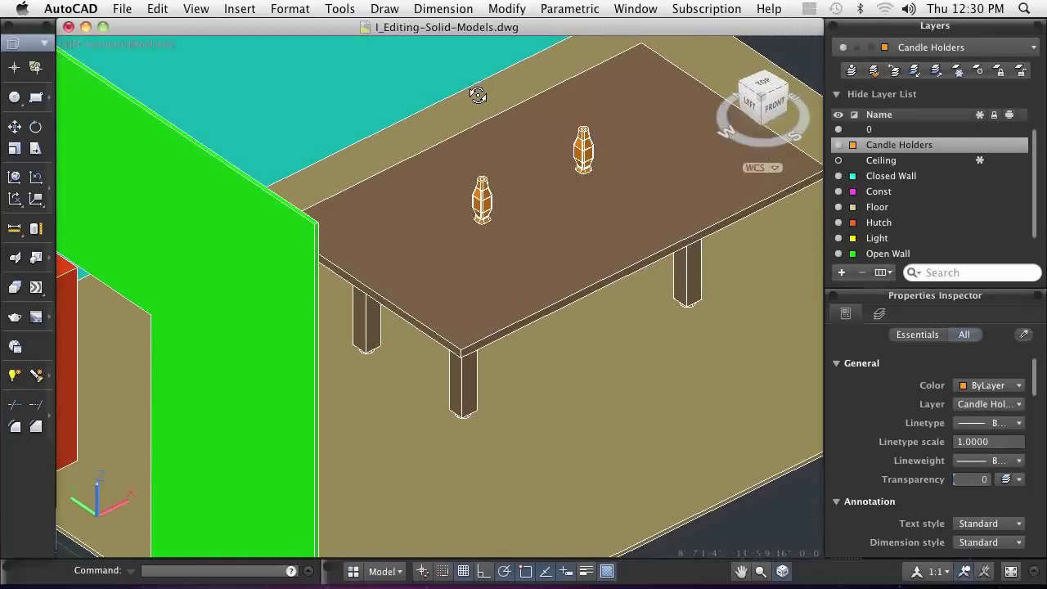
{"action": "left_click", "coordinate": [509, 9]}
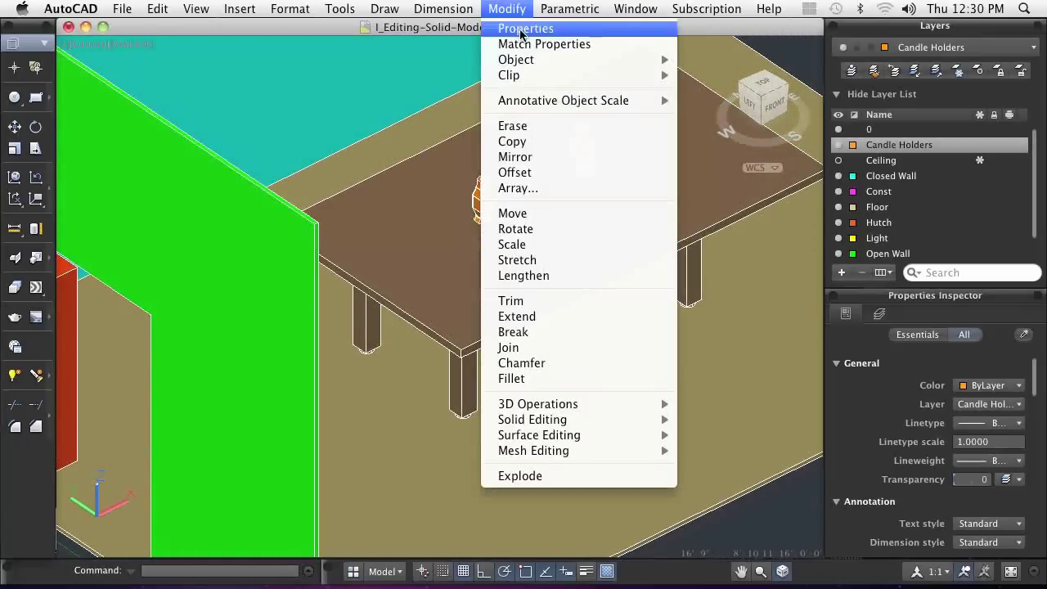
{"action": "mouse_move", "coordinate": [564, 426]}
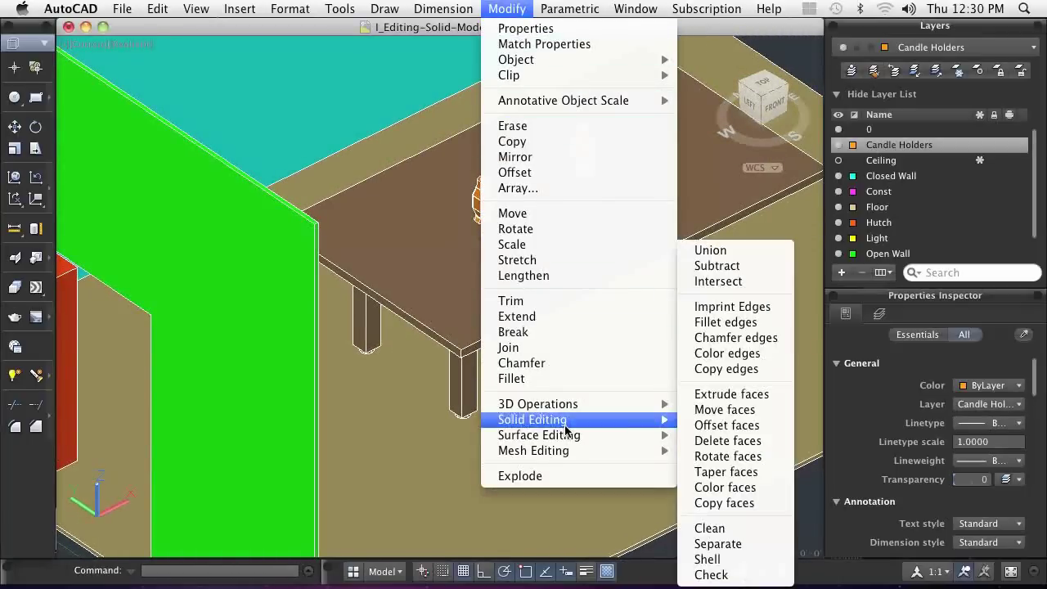
{"action": "left_click", "coordinate": [724, 409]}
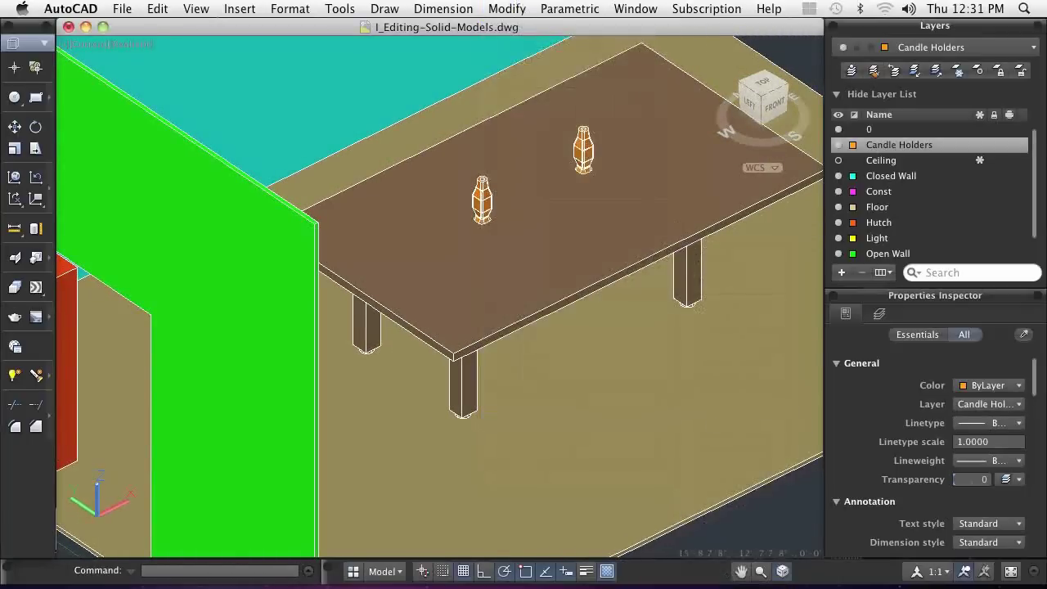
{"action": "left_click", "coordinate": [424, 338]}
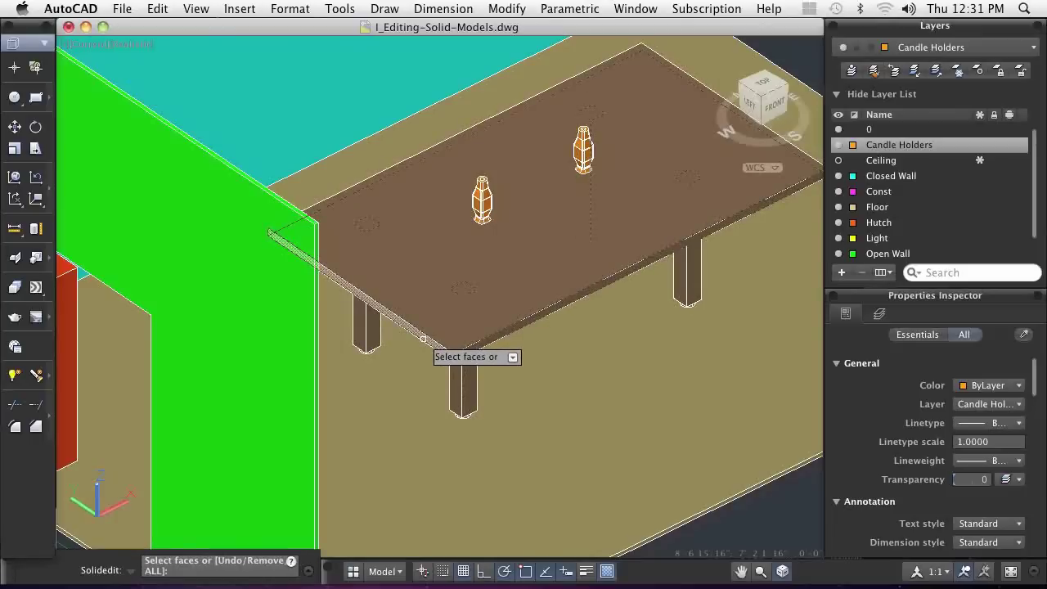
{"action": "key", "text": "Return"}
{"action": "left_click", "coordinate": [425, 339]}
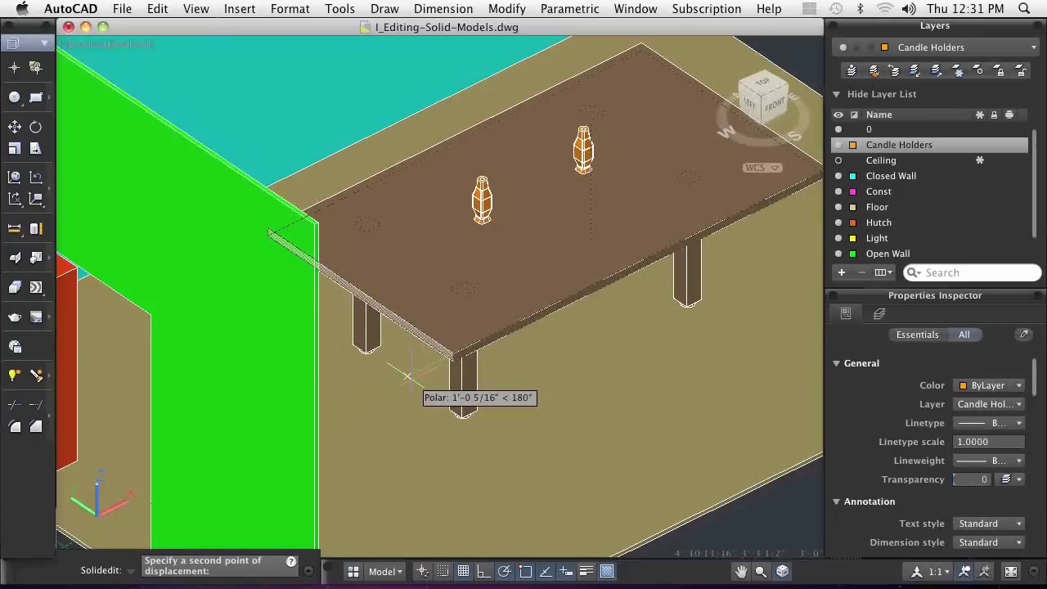
{"action": "type", "text": "6"}
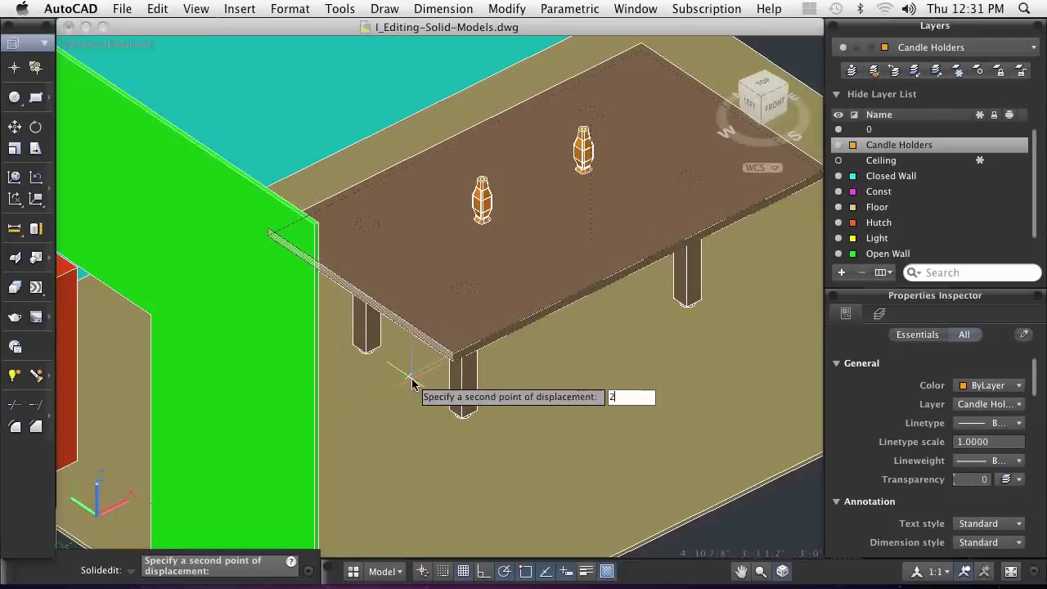
{"action": "key", "text": "Return"}
{"action": "key", "text": "Return"}
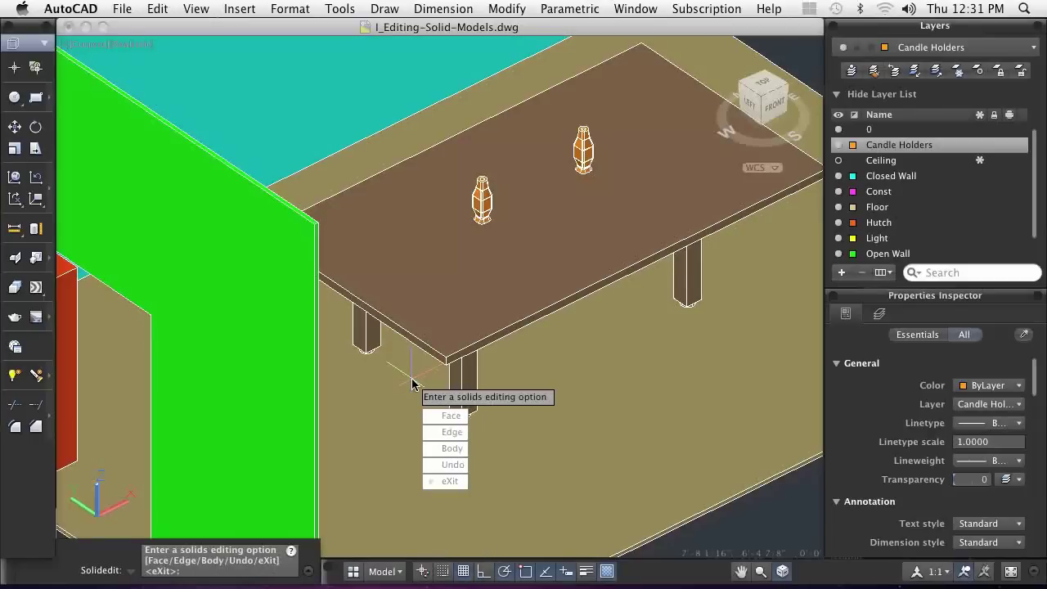
{"action": "key", "text": "Return"}
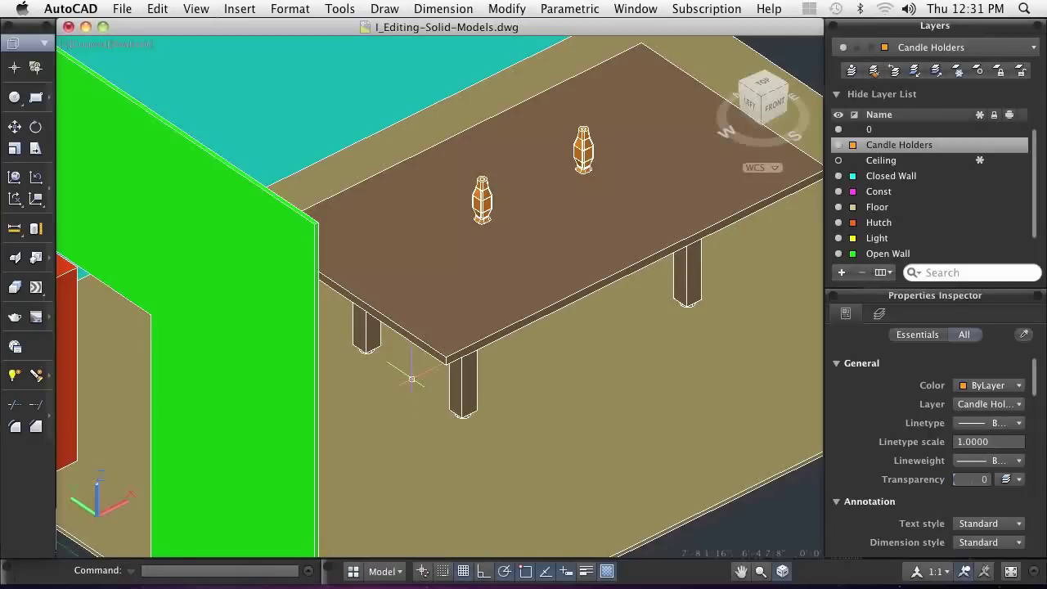
{"action": "scroll", "coordinate": [411, 379], "scroll_direction": "down", "scroll_amount": 3}
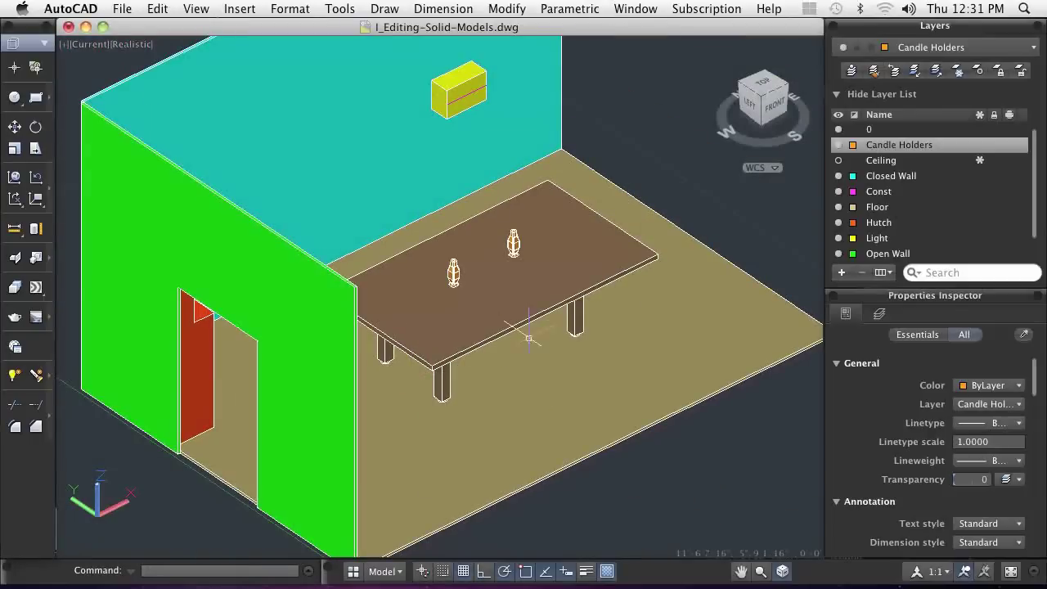
Freeze the Closed Wall layer and offset the tabletop's front edge face by 1
{"action": "left_click", "coordinate": [981, 176]}
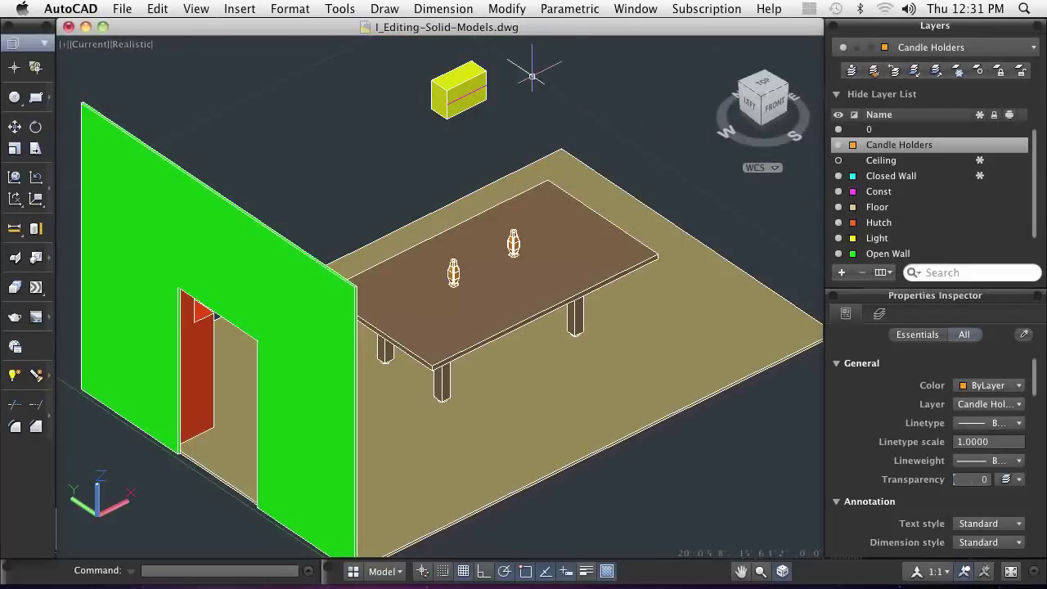
{"action": "left_click", "coordinate": [515, 8]}
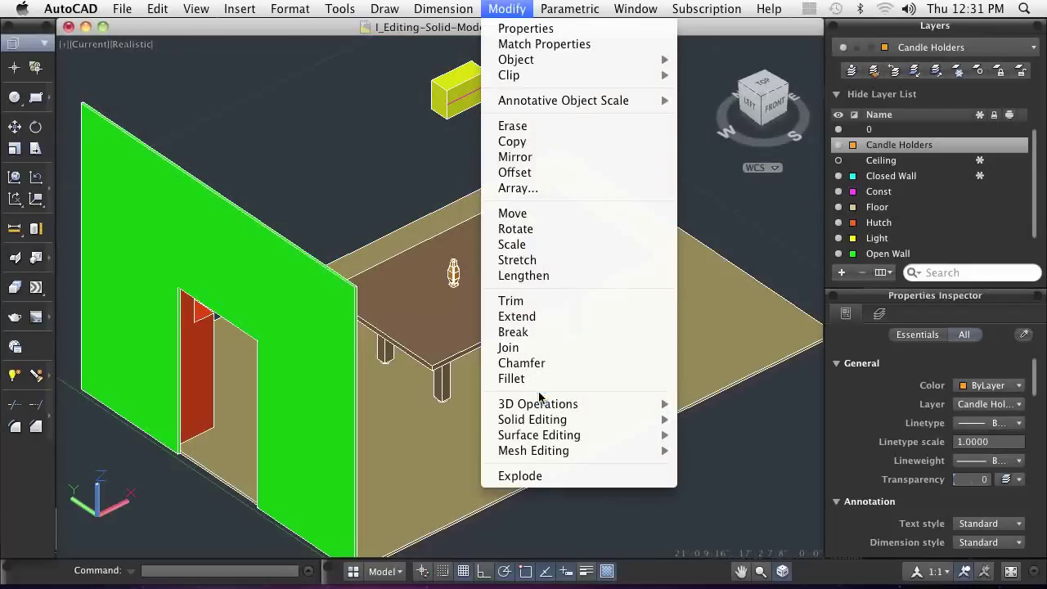
{"action": "mouse_move", "coordinate": [540, 421]}
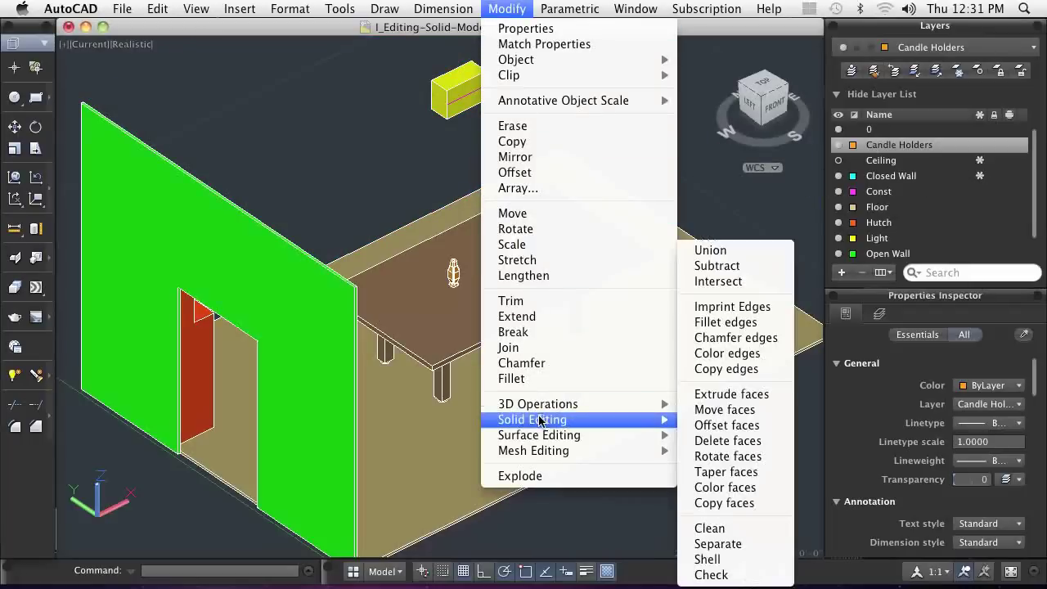
{"action": "left_click", "coordinate": [710, 425]}
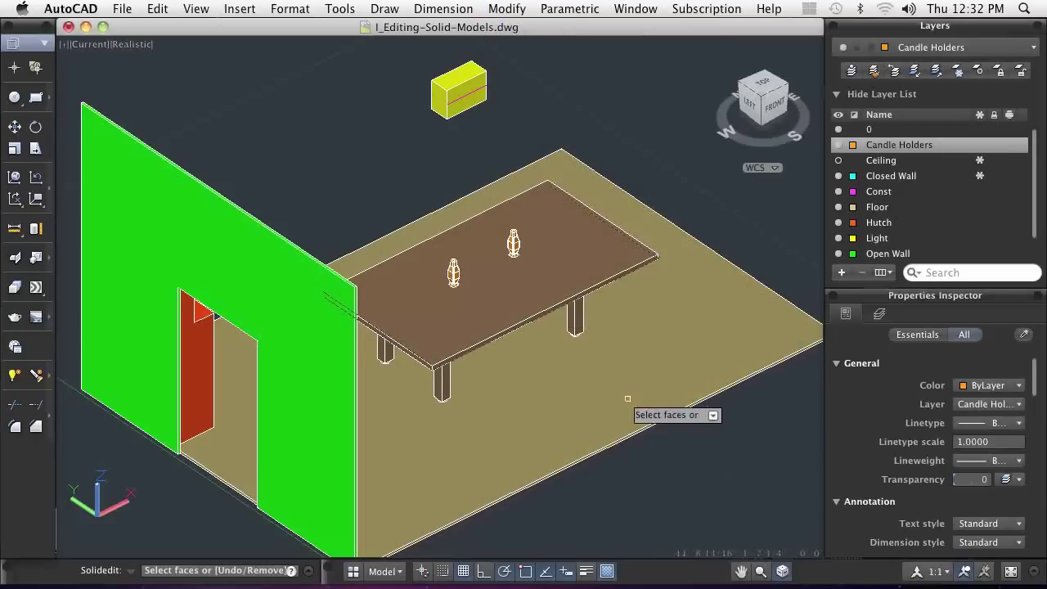
{"action": "scroll", "coordinate": [480, 356], "scroll_direction": "up", "scroll_amount": 5}
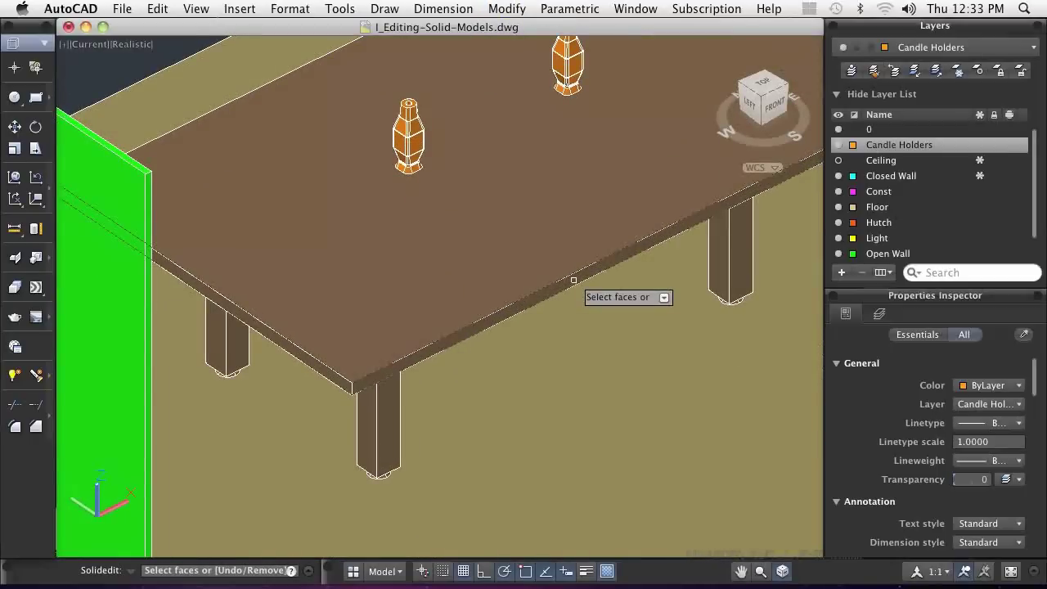
{"action": "left_click", "coordinate": [574, 280]}
{"action": "key", "text": "Return"}
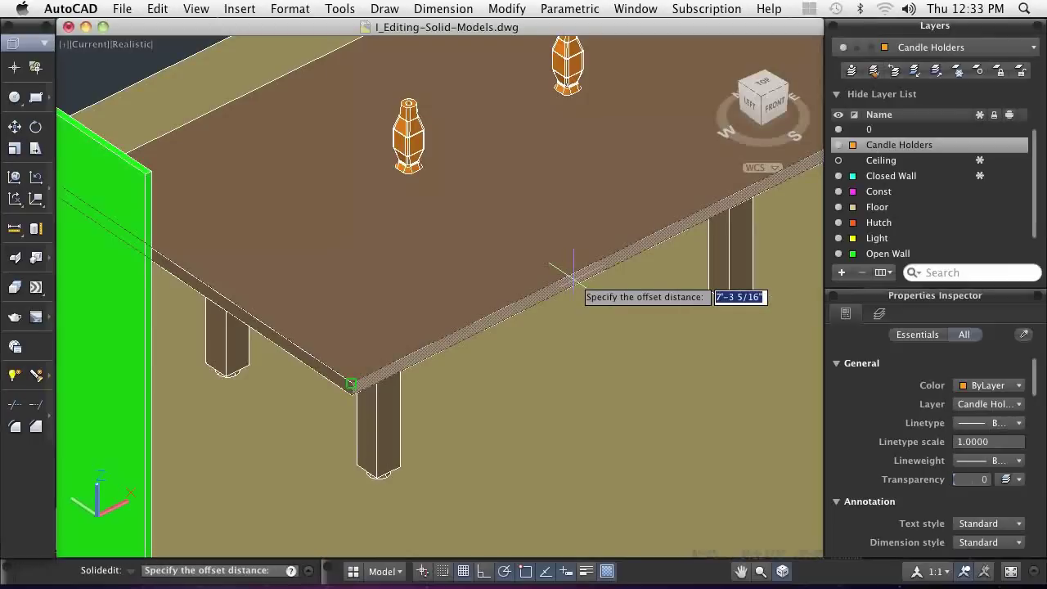
{"action": "type", "text": "1"}
{"action": "key", "text": "Return"}
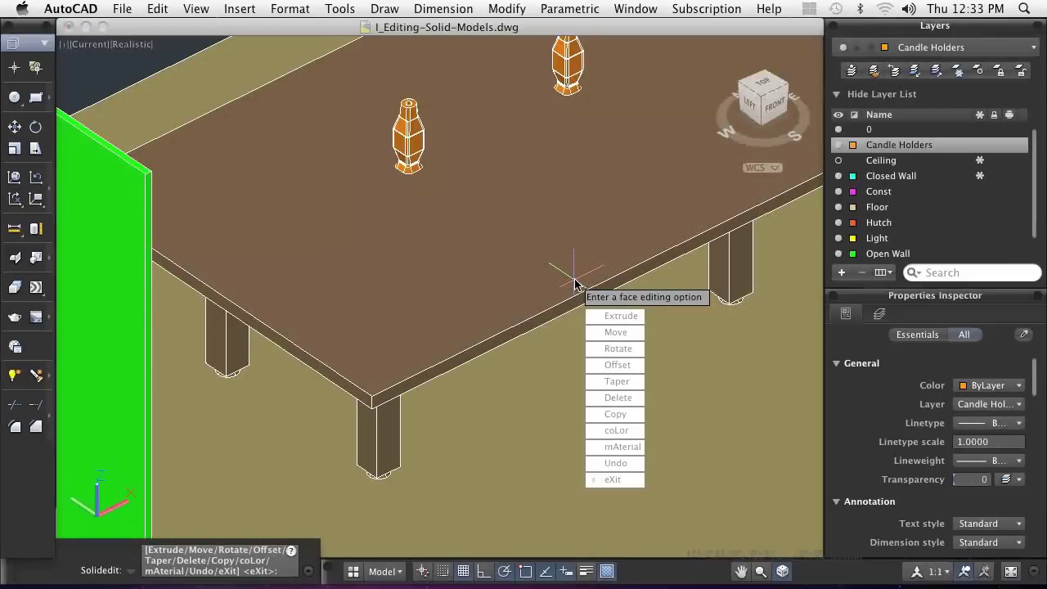
{"action": "key", "text": "Return"}
{"action": "key", "text": "Return"}
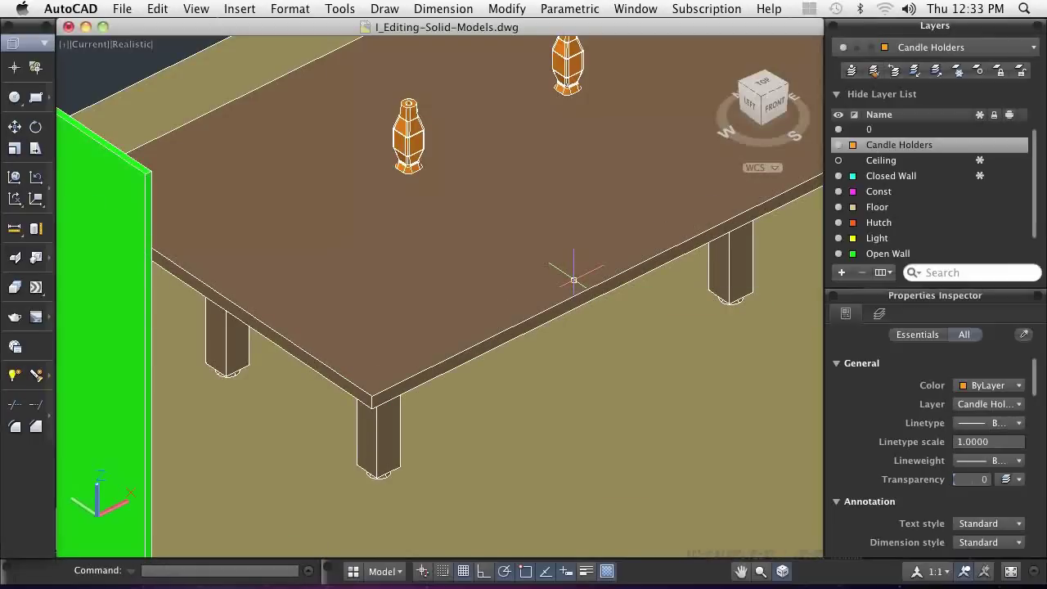
{"action": "scroll", "coordinate": [573, 280], "scroll_direction": "down", "scroll_amount": 5}
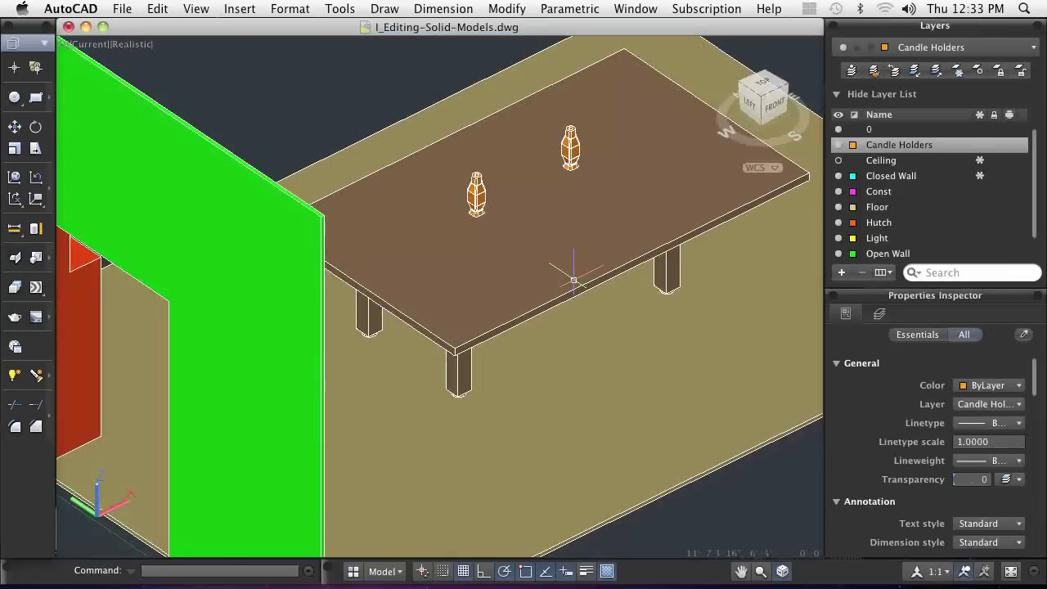
{"action": "scroll", "coordinate": [577, 294], "scroll_direction": "down", "scroll_amount": 3}
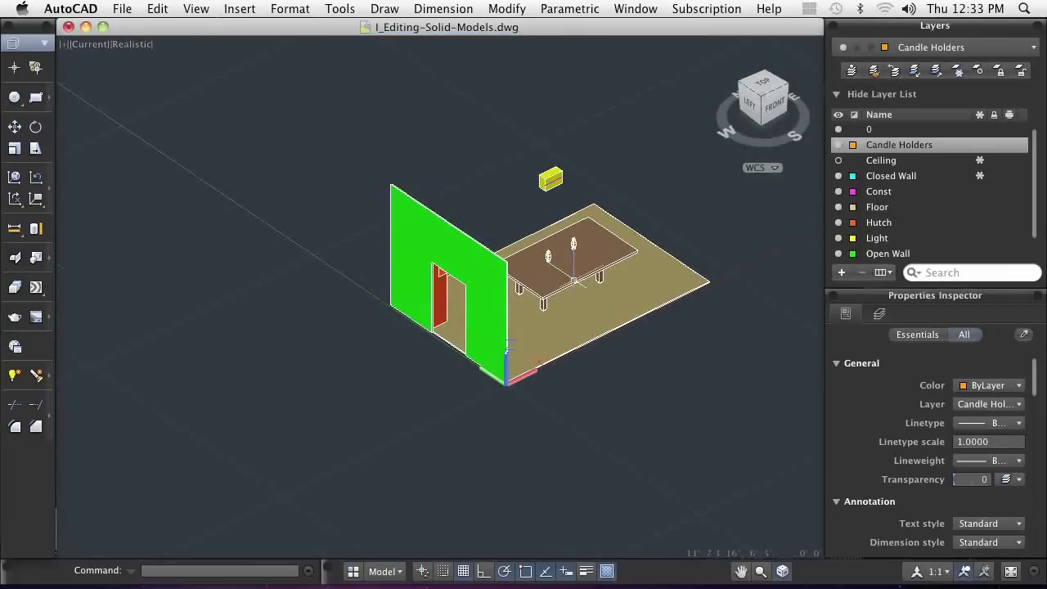
Imprint the first red line onto the yellow light box, deleting the source line
{"action": "left_click", "coordinate": [551, 178]}
{"action": "scroll", "coordinate": [554, 164], "scroll_direction": "up", "scroll_amount": 6}
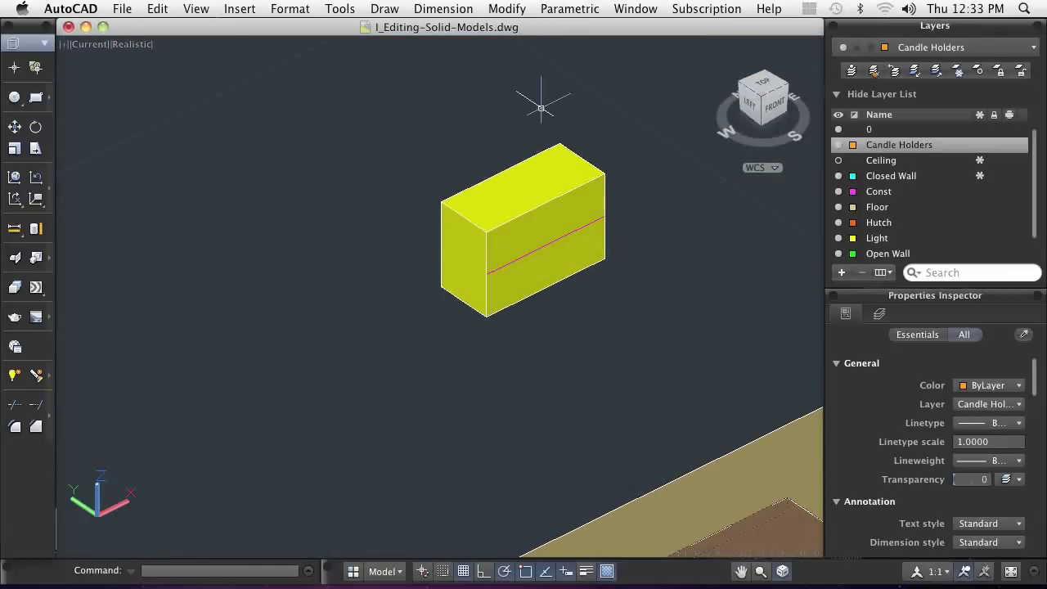
{"action": "left_click", "coordinate": [523, 11]}
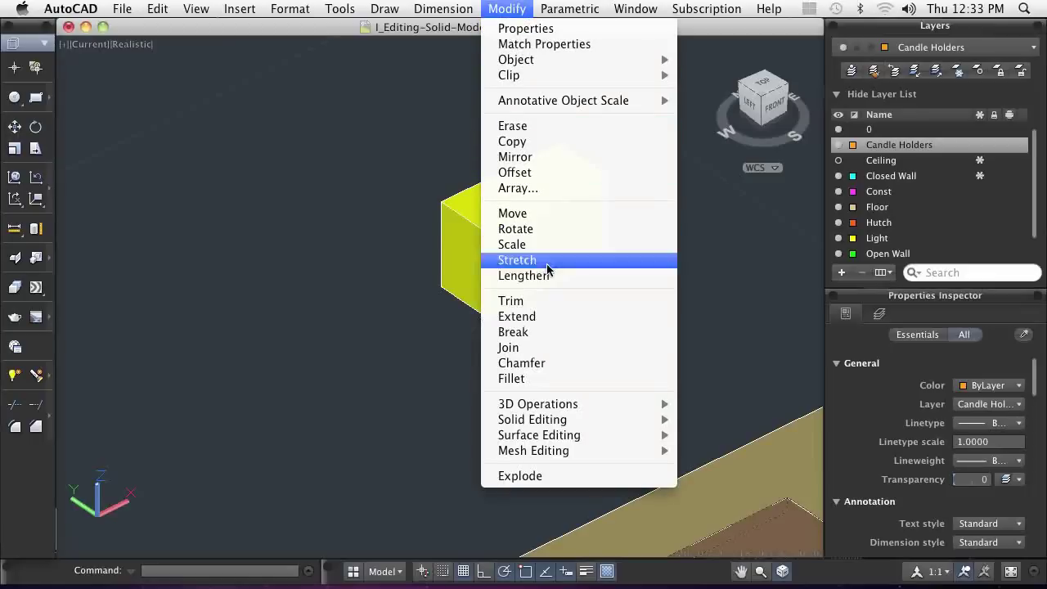
{"action": "mouse_move", "coordinate": [572, 420]}
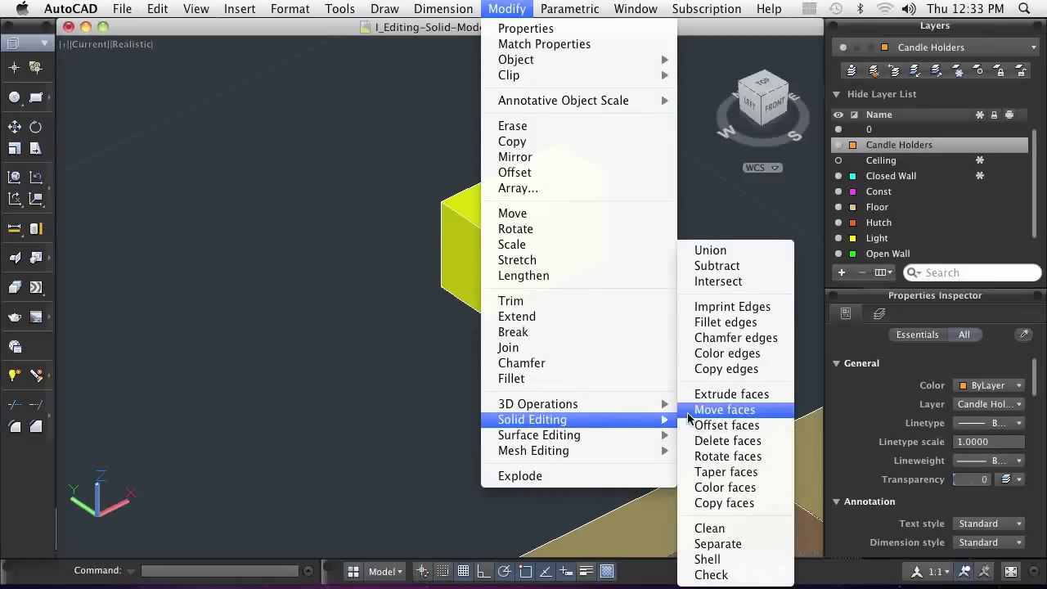
{"action": "left_click", "coordinate": [711, 307]}
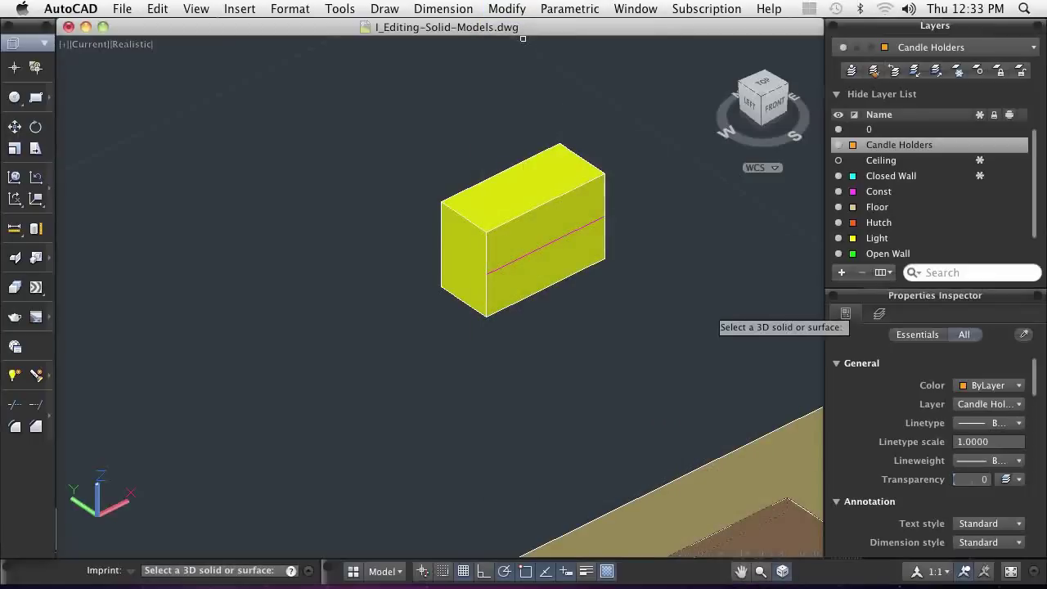
{"action": "left_click", "coordinate": [581, 272]}
{"action": "left_click", "coordinate": [555, 245]}
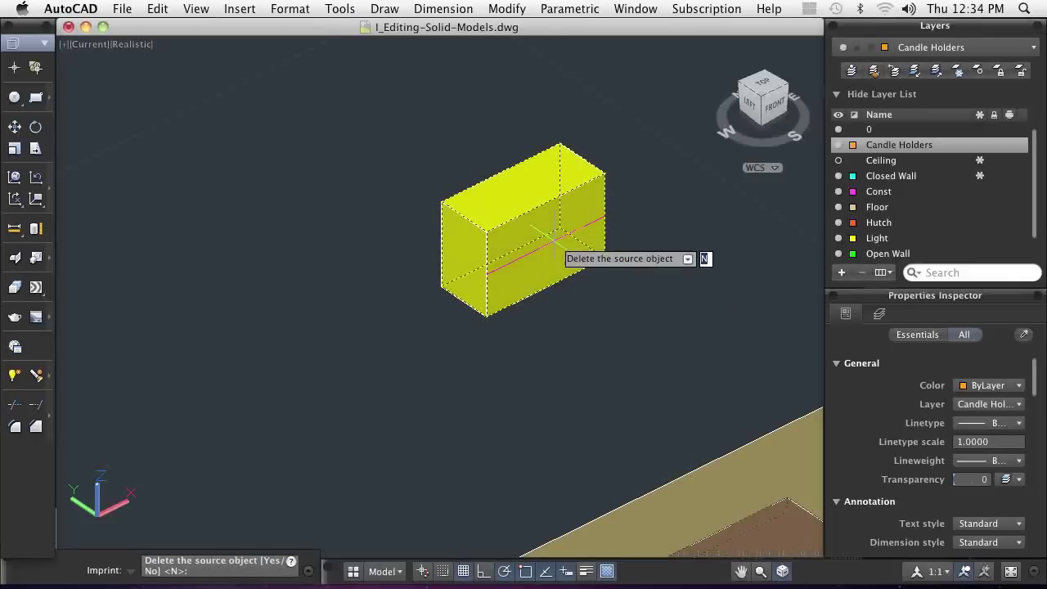
{"action": "type", "text": "y"}
{"action": "key", "text": "Return"}
{"action": "key", "text": "Return"}
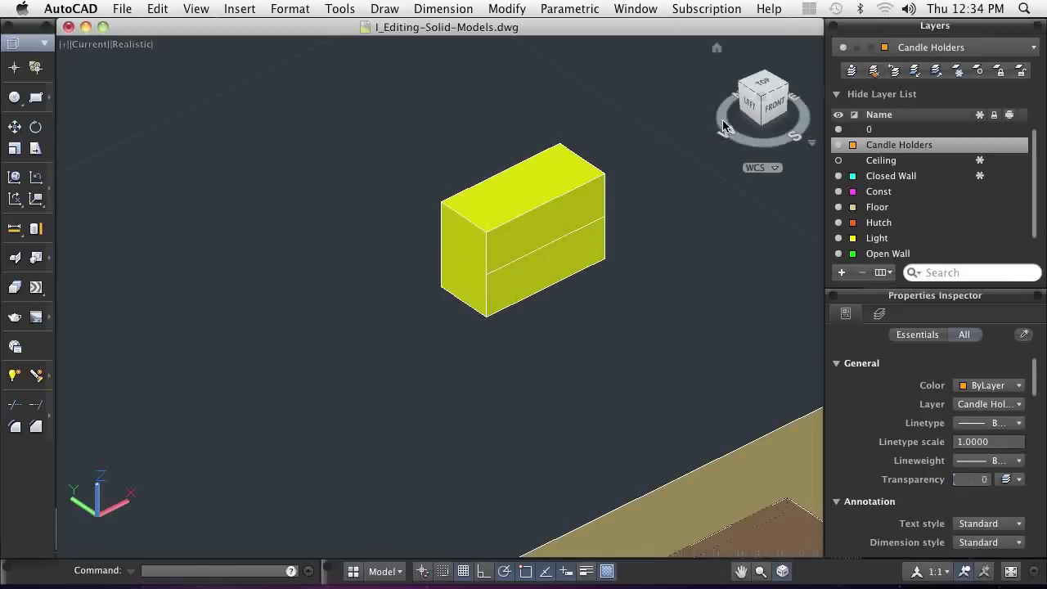
Imprint the remaining red line onto the yellow box from its other side
{"action": "left_click_drag", "start_coordinate": [723, 125], "coordinate": [562, 106]}
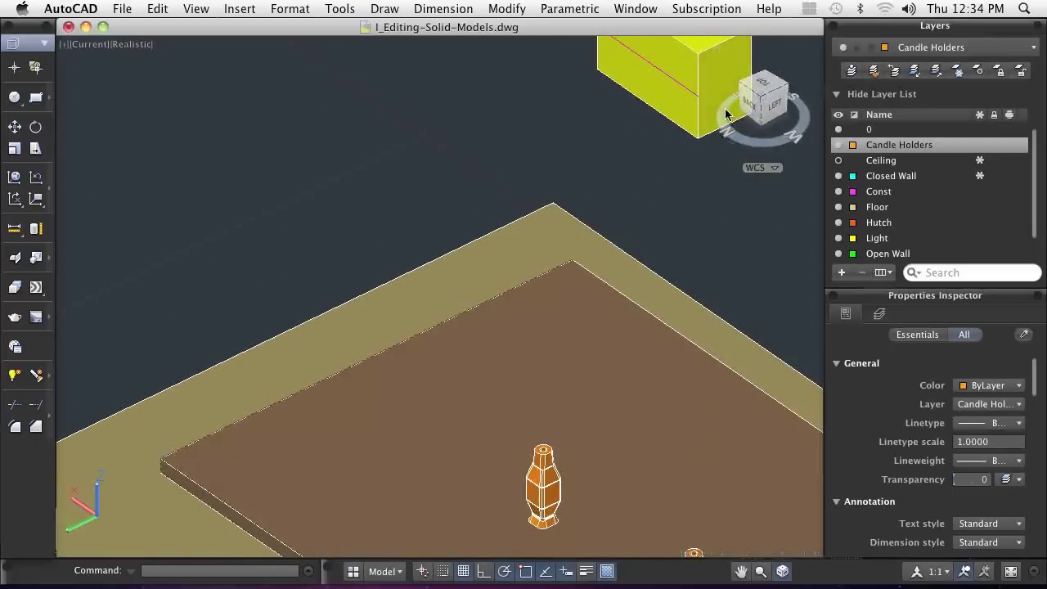
{"action": "middle_click_drag", "start_coordinate": [696, 127], "coordinate": [540, 353]}
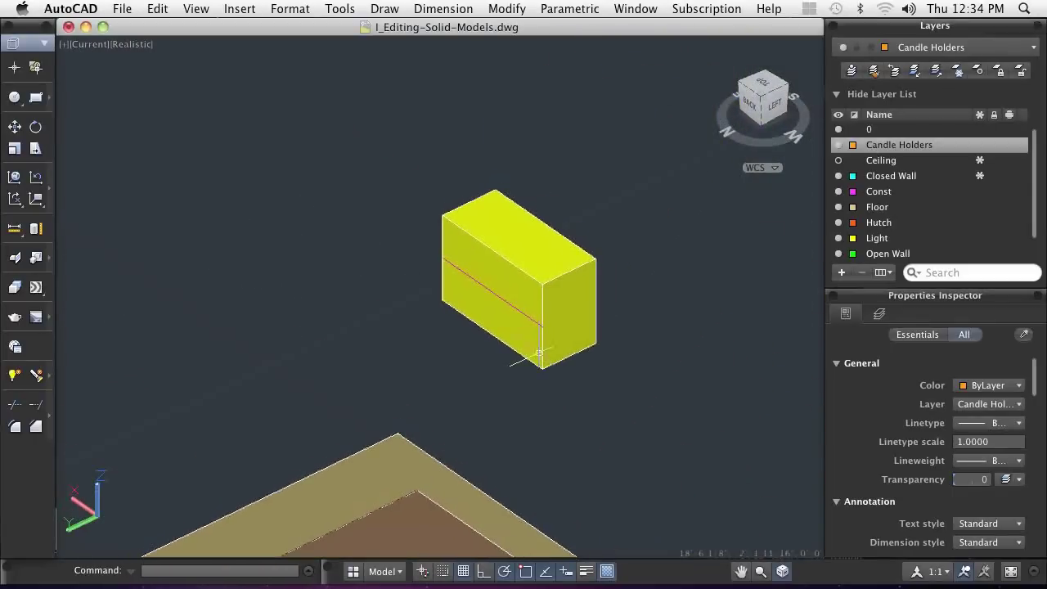
{"action": "left_click", "coordinate": [522, 9]}
{"action": "mouse_move", "coordinate": [537, 425]}
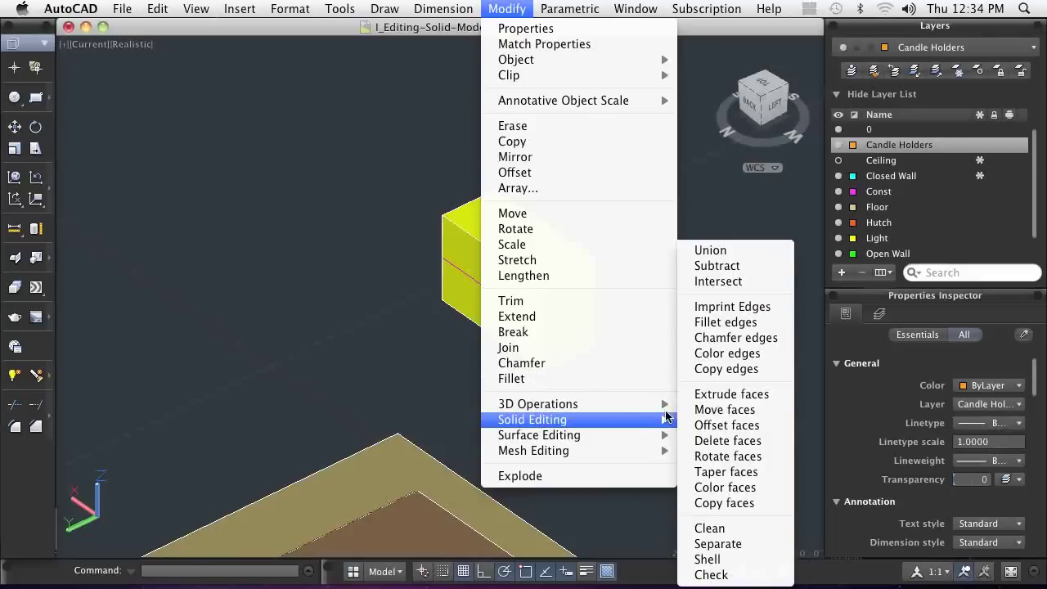
{"action": "left_click", "coordinate": [732, 307]}
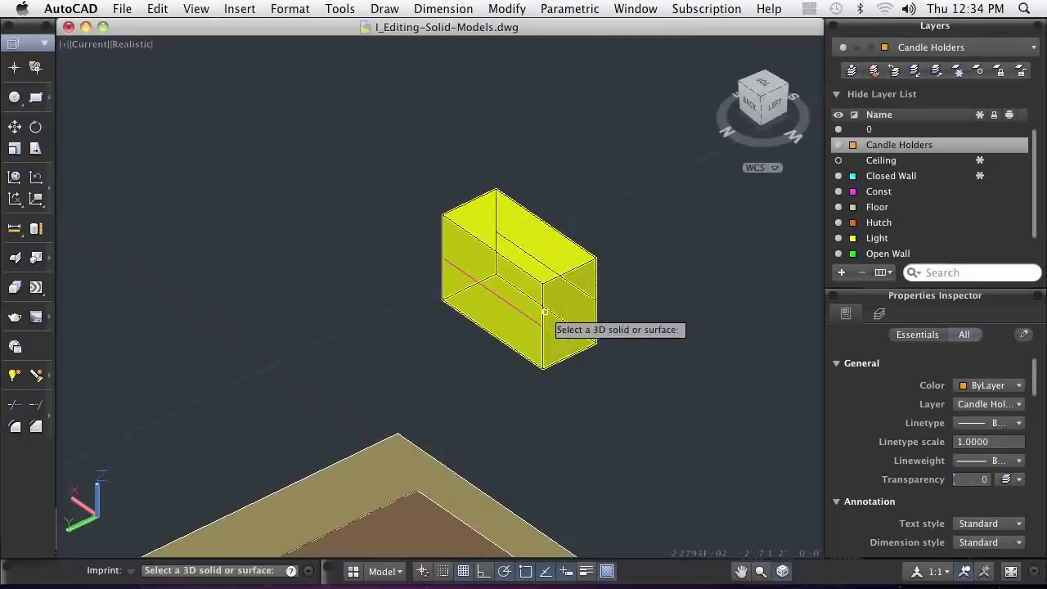
{"action": "left_click", "coordinate": [545, 313]}
{"action": "left_click", "coordinate": [483, 283]}
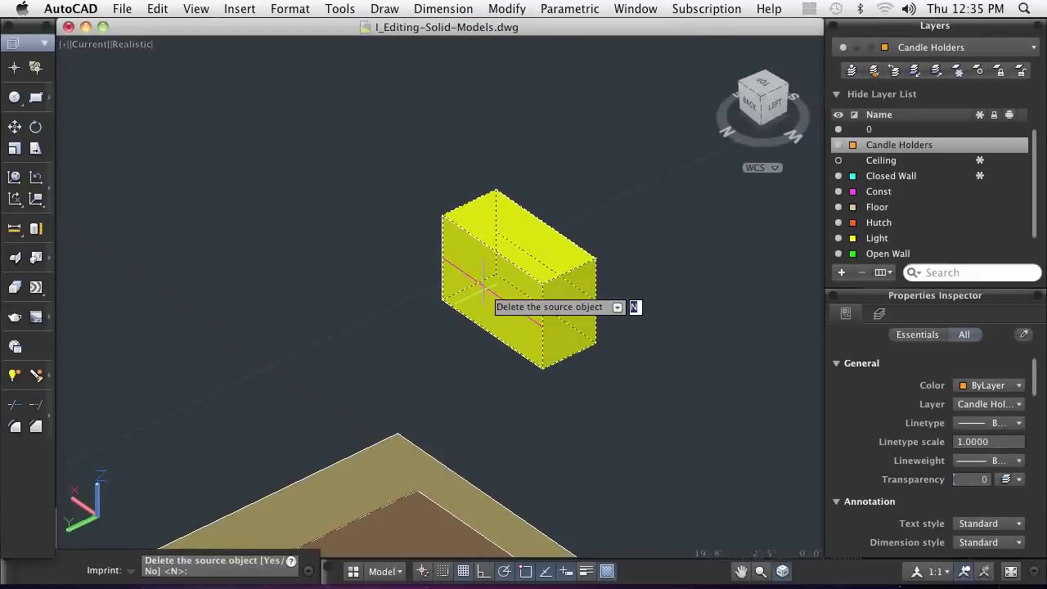
{"action": "key", "text": "Return"}
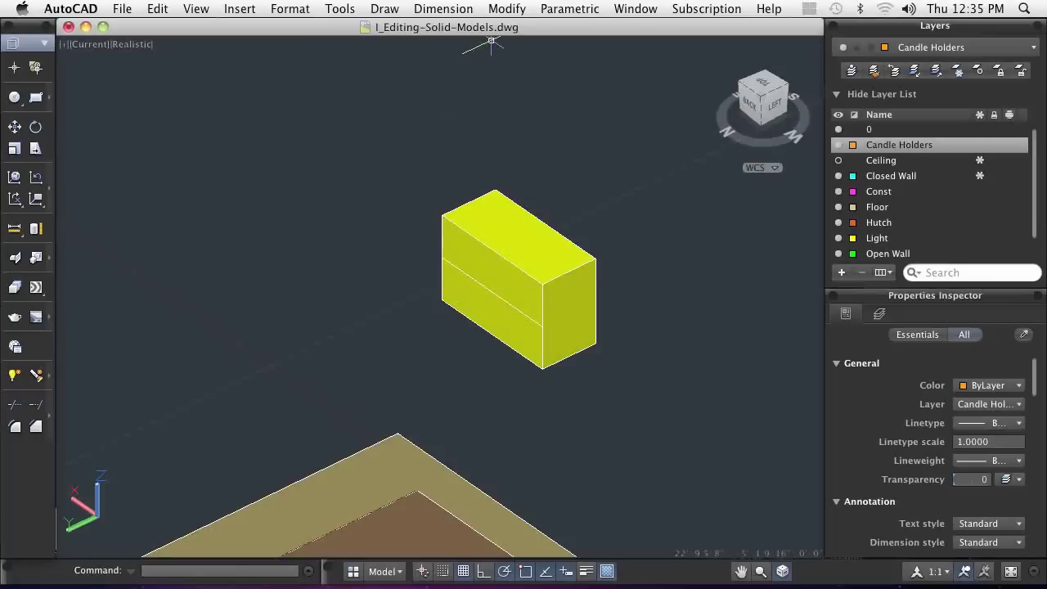
Rotate the box's lower front face 30 degrees about the imprinted edge
{"action": "left_click", "coordinate": [507, 9]}
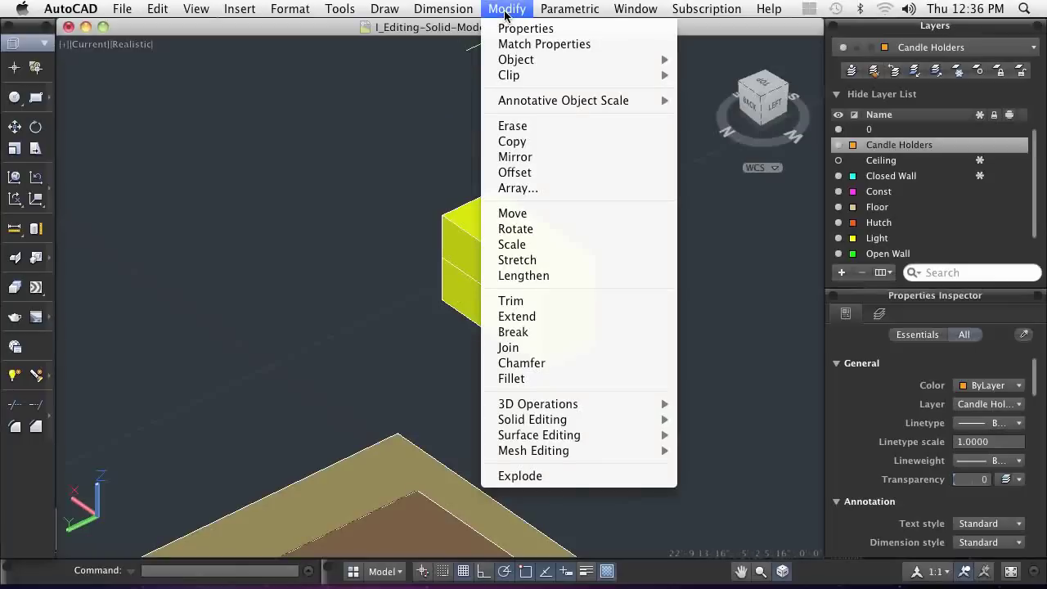
{"action": "mouse_move", "coordinate": [532, 428]}
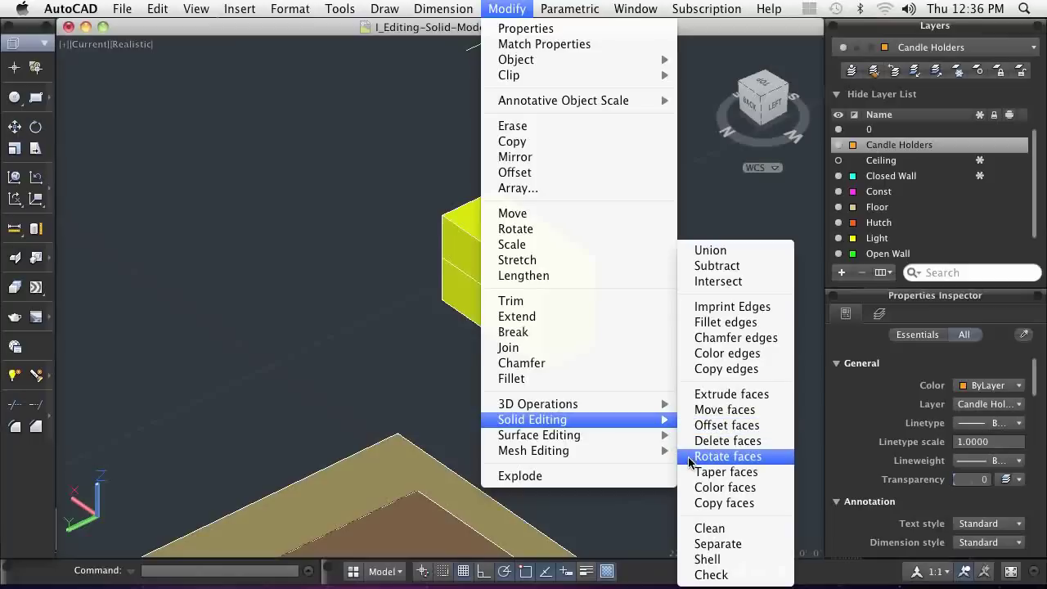
{"action": "left_click", "coordinate": [690, 456]}
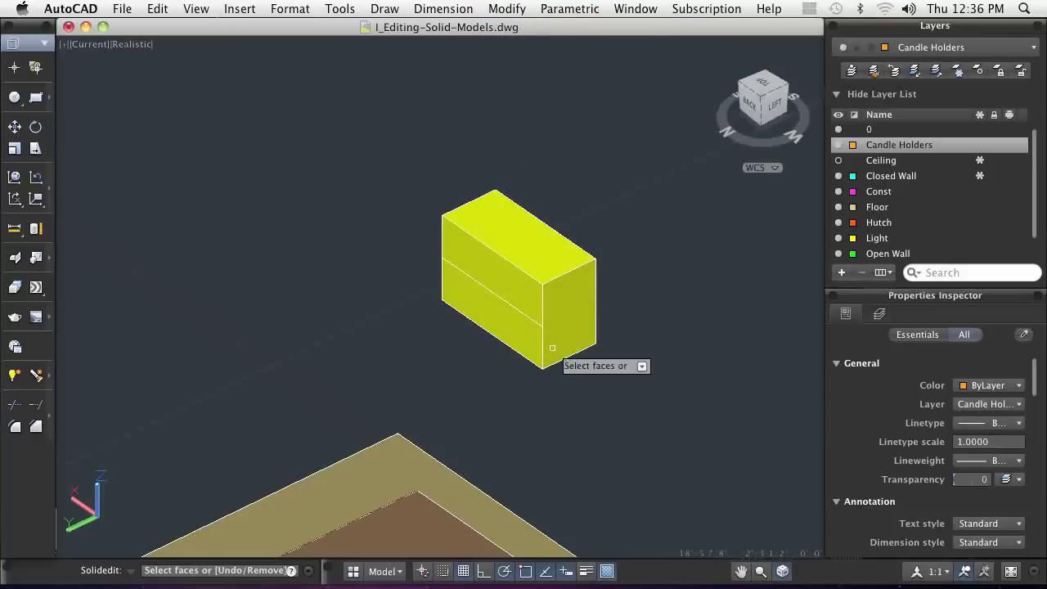
{"action": "left_click", "coordinate": [488, 342]}
{"action": "key", "text": "Return"}
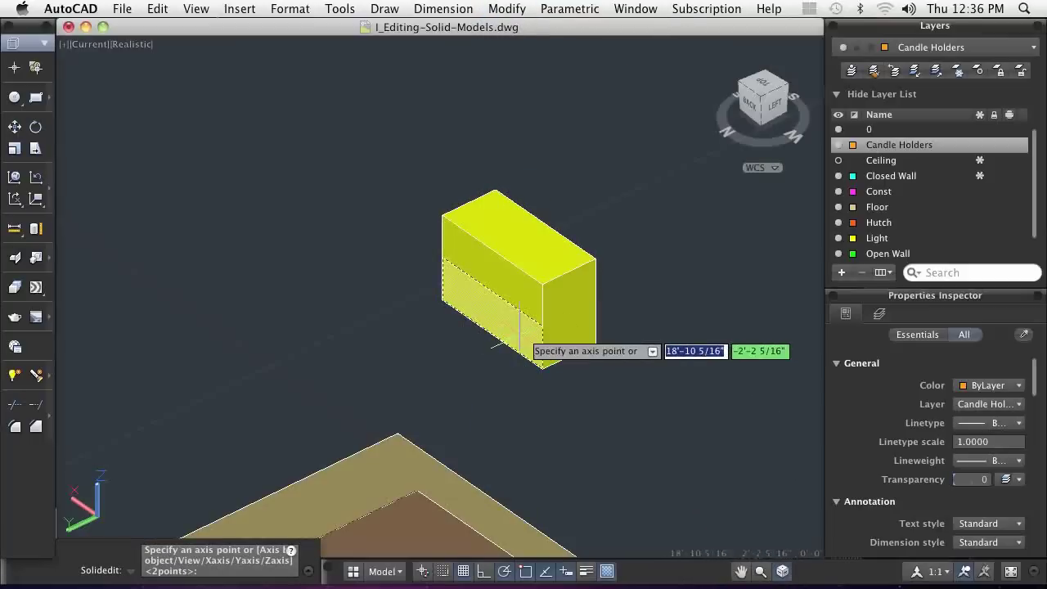
{"action": "left_click", "coordinate": [542, 324]}
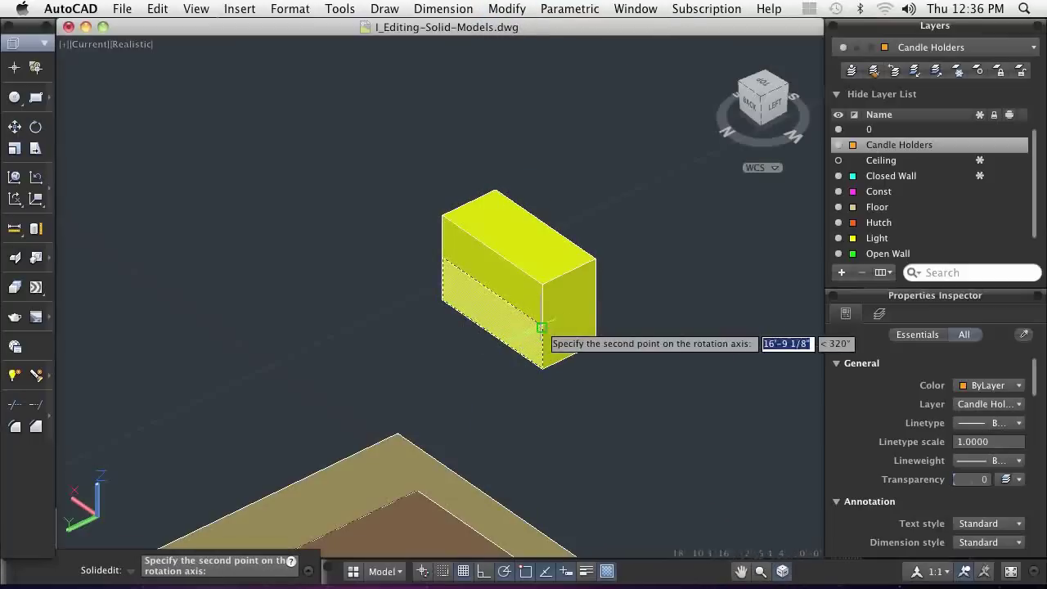
{"action": "left_click", "coordinate": [442, 258]}
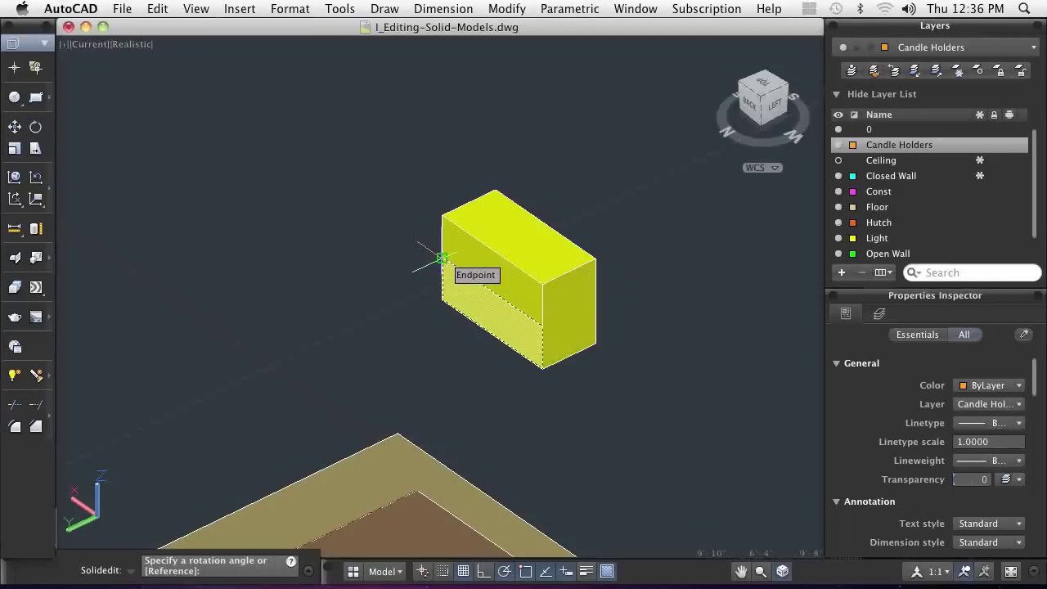
{"action": "type", "text": "30"}
{"action": "key", "text": "Return"}
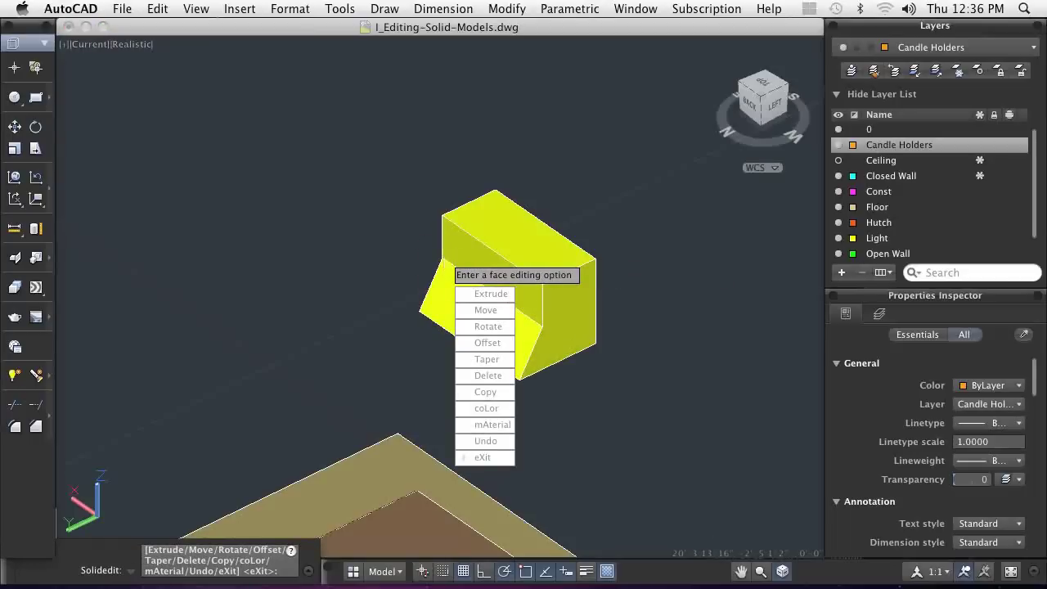
{"action": "key", "text": "Return"}
{"action": "key", "text": "Return"}
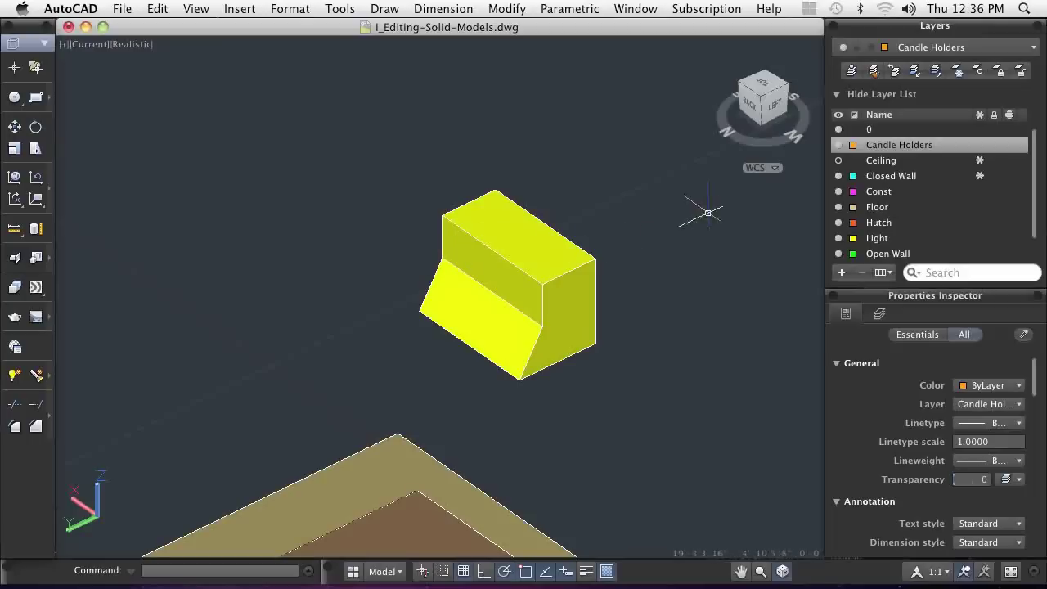
Rotate the yellow box's lower side face 15 degrees about an axis through its lower corner
{"action": "left_click_drag", "start_coordinate": [777, 121], "coordinate": [642, 75]}
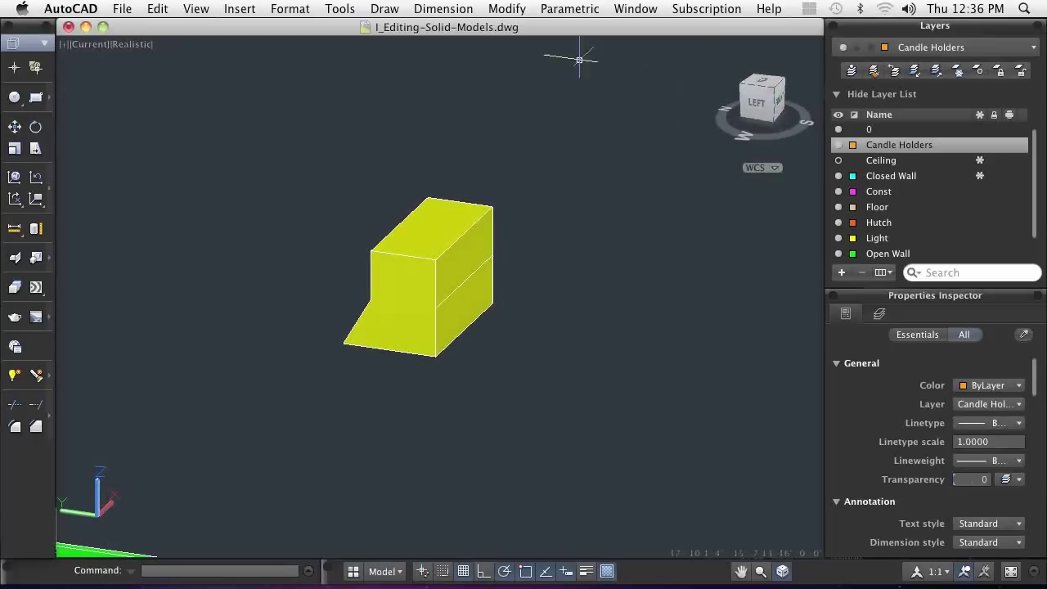
{"action": "left_click", "coordinate": [514, 11]}
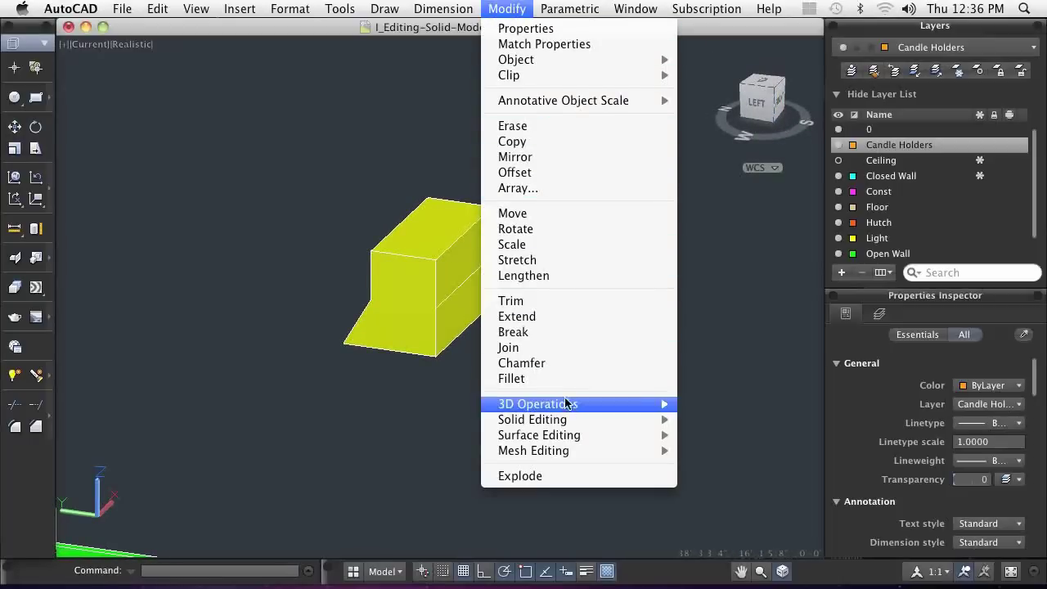
{"action": "mouse_move", "coordinate": [565, 421]}
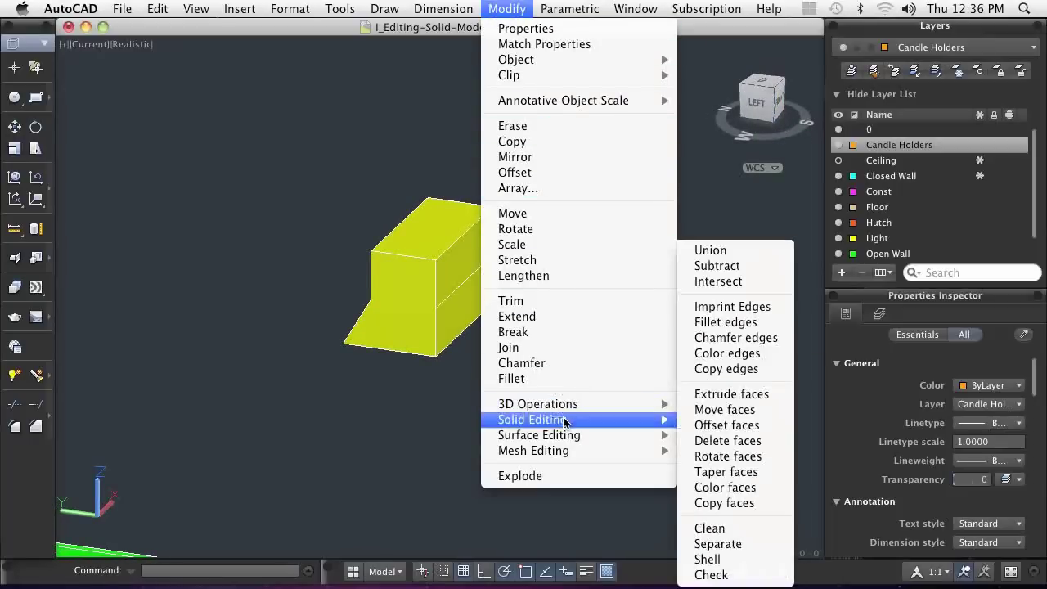
{"action": "left_click", "coordinate": [728, 455]}
{"action": "left_click", "coordinate": [465, 311]}
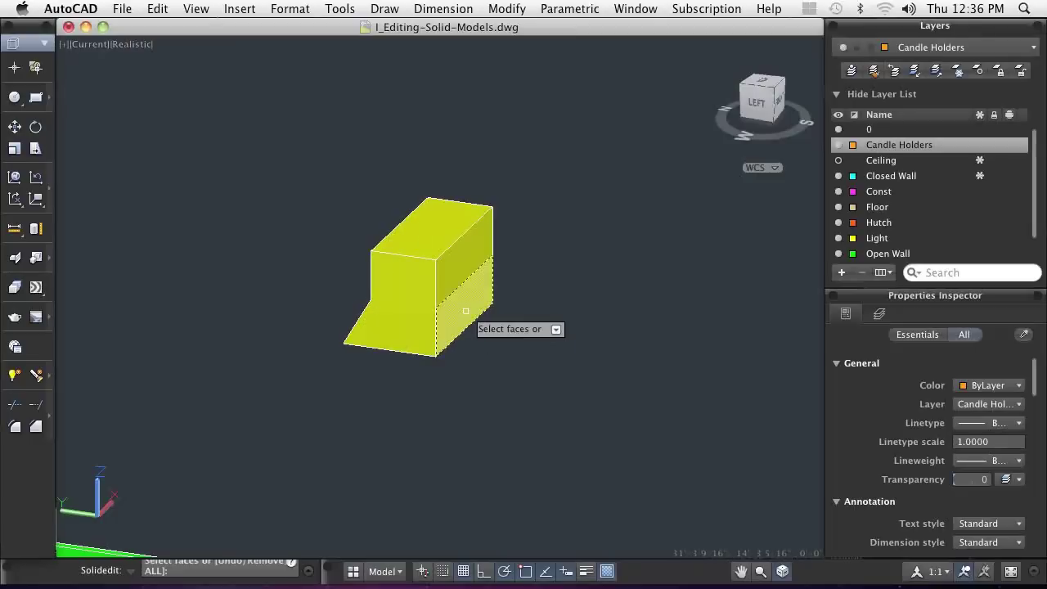
{"action": "key", "text": "Return"}
{"action": "left_click", "coordinate": [492, 256]}
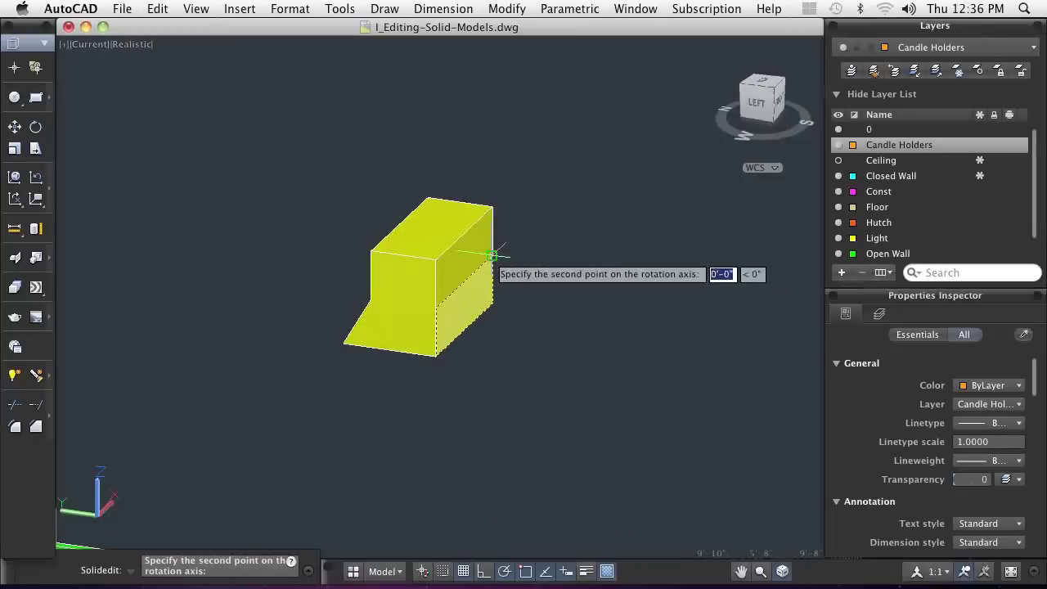
{"action": "left_click", "coordinate": [435, 309]}
{"action": "type", "text": "15"}
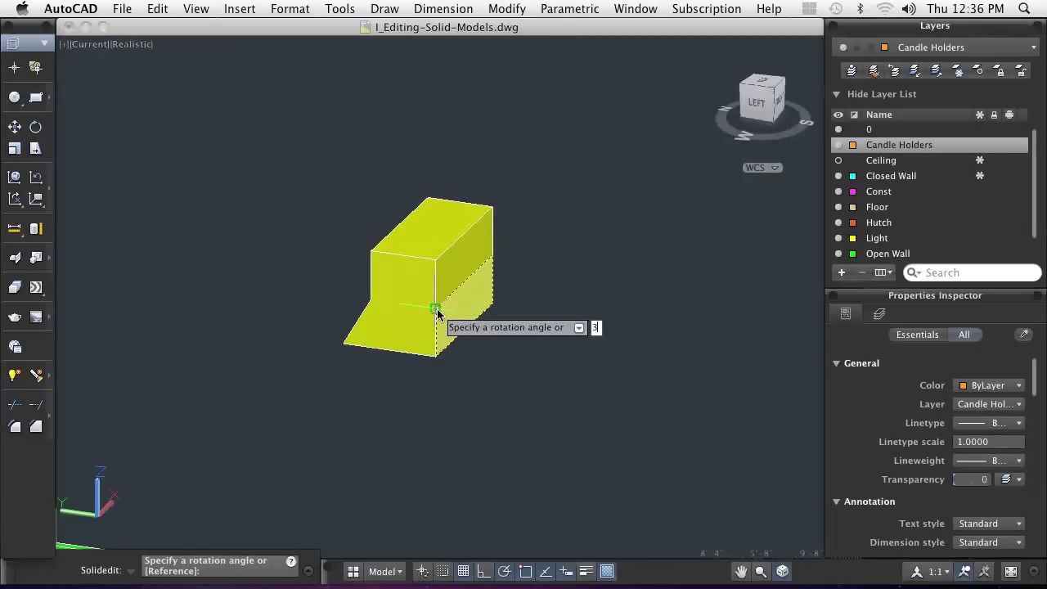
{"action": "key", "text": "Return"}
{"action": "key", "text": "Return"}
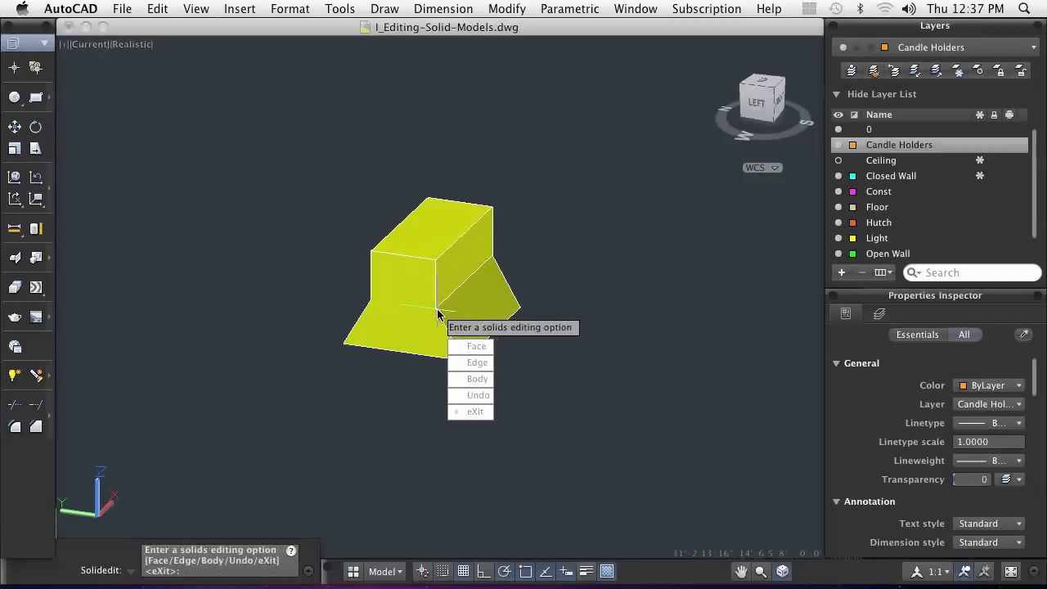
{"action": "key", "text": "Return"}
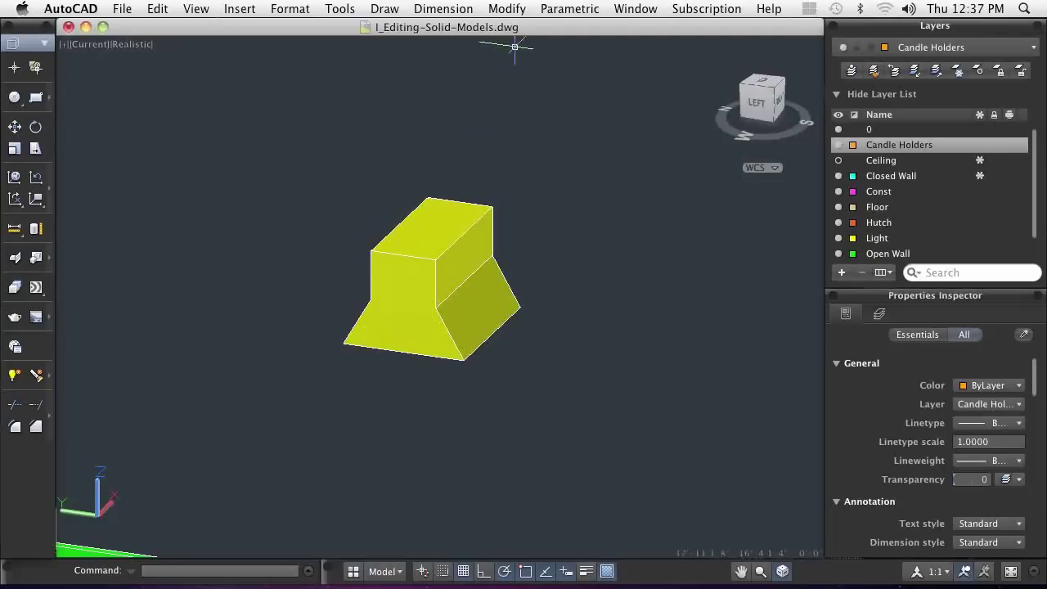
Select the yellow box's front and right faces for tapering
{"action": "left_click", "coordinate": [514, 9]}
{"action": "mouse_move", "coordinate": [528, 424]}
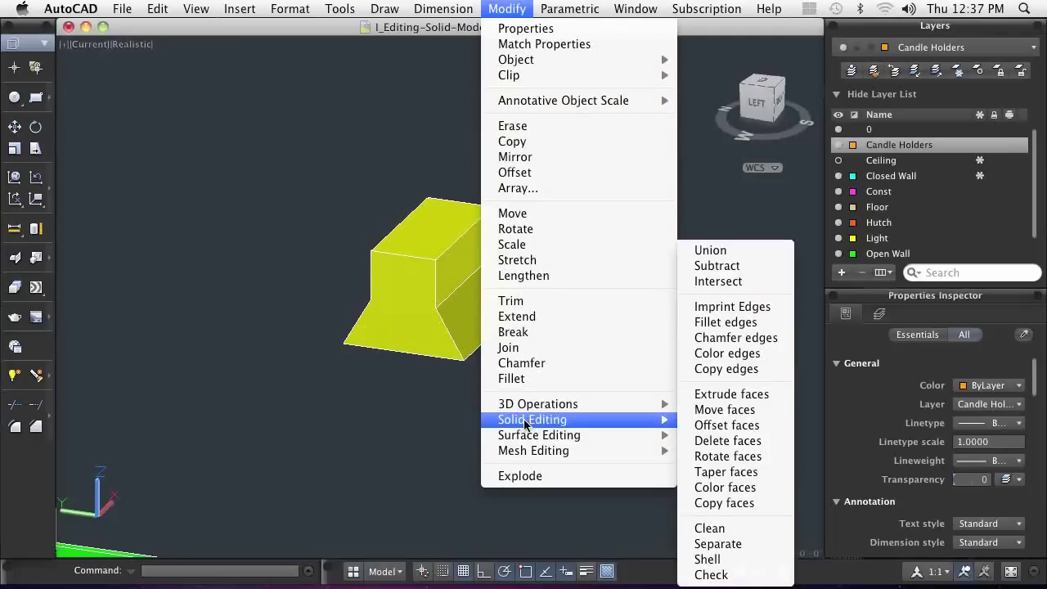
{"action": "left_click", "coordinate": [719, 479]}
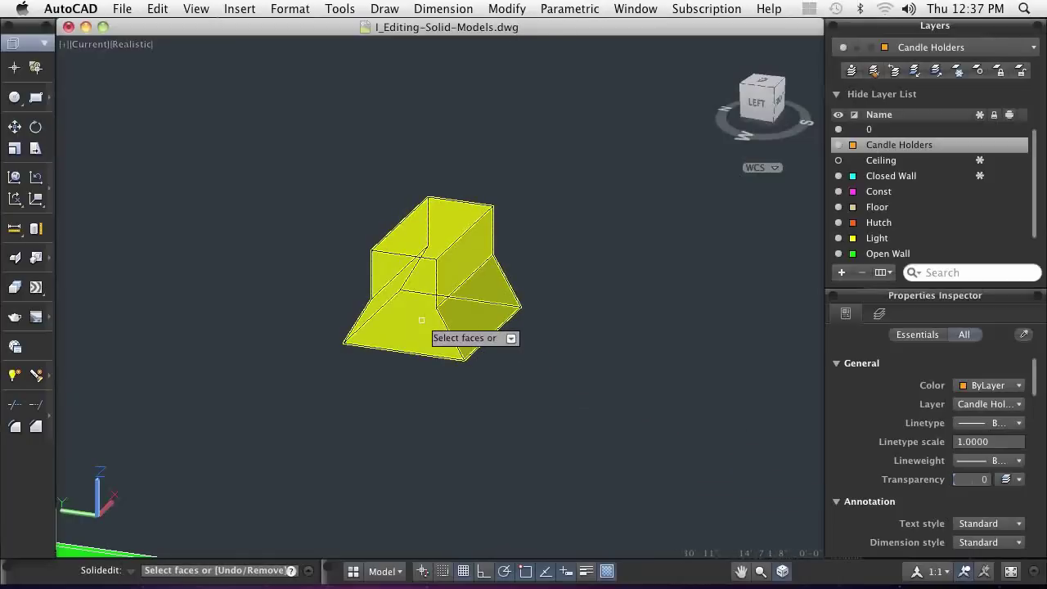
{"action": "left_click", "coordinate": [383, 346]}
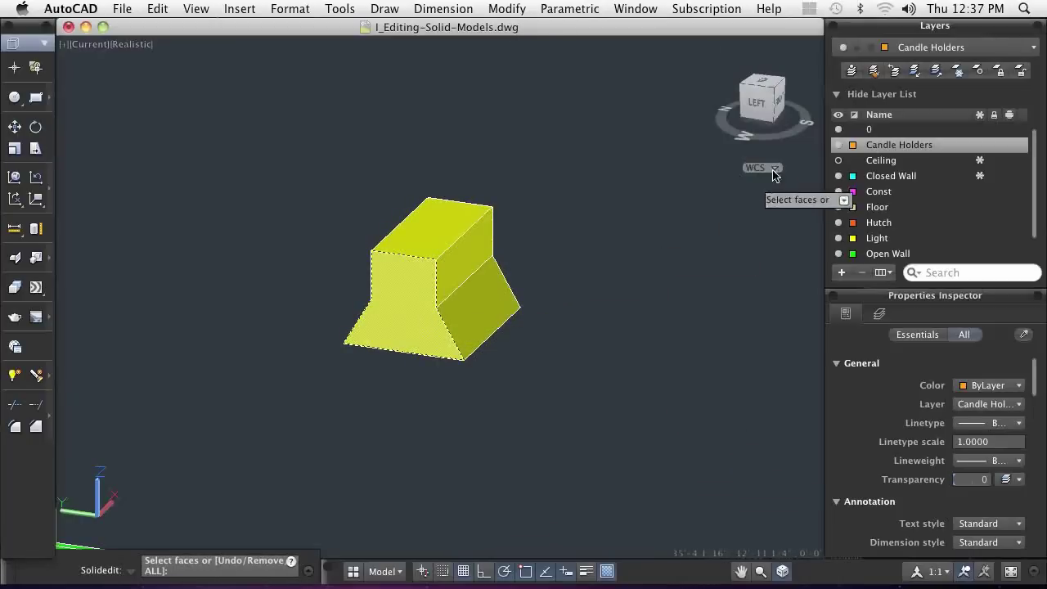
{"action": "mouse_move", "coordinate": [798, 139]}
{"action": "left_mouse_down"}
{"action": "mouse_move", "coordinate": [564, 155]}
{"action": "mouse_move", "coordinate": [797, 139]}
{"action": "left_mouse_up"}
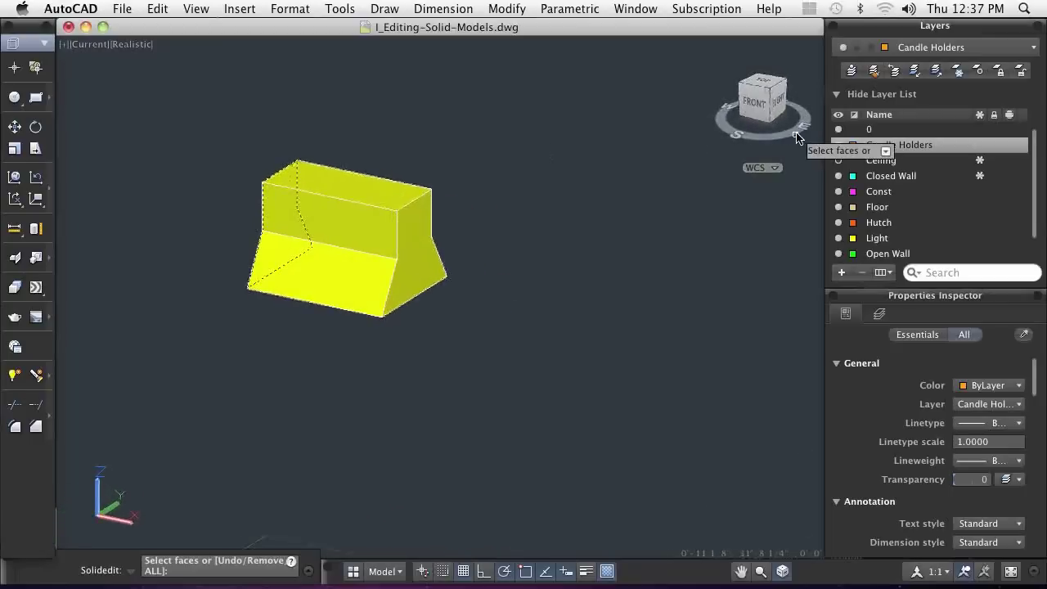
{"action": "left_click", "coordinate": [424, 268]}
{"action": "key", "text": "Return"}
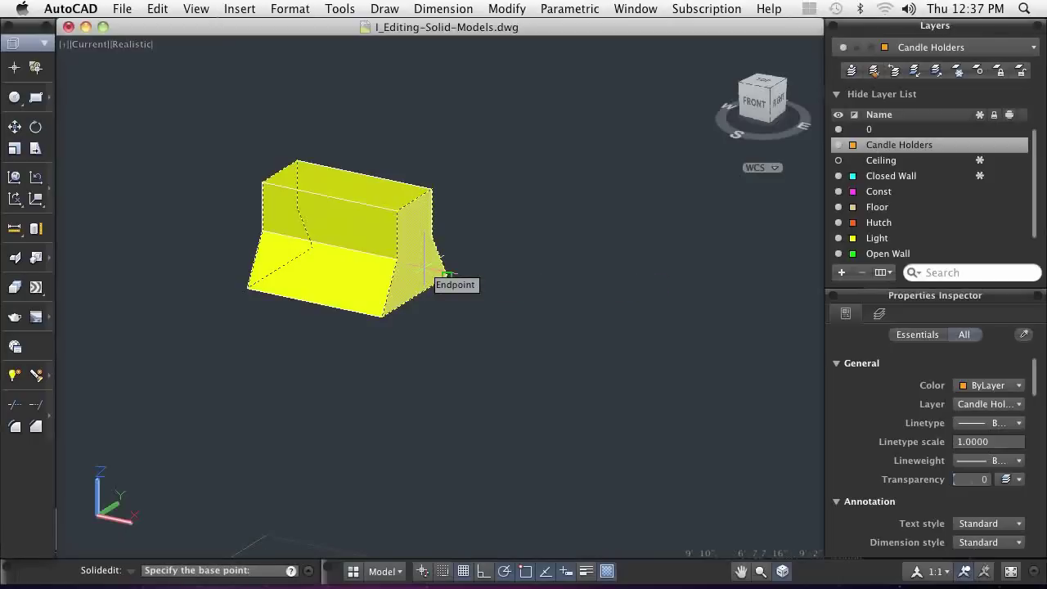
Taper those faces 15 degrees with the base at the top edge midpoint and the axis pointing upward
{"action": "right_click", "coordinate": [446, 274], "text": "shift"}
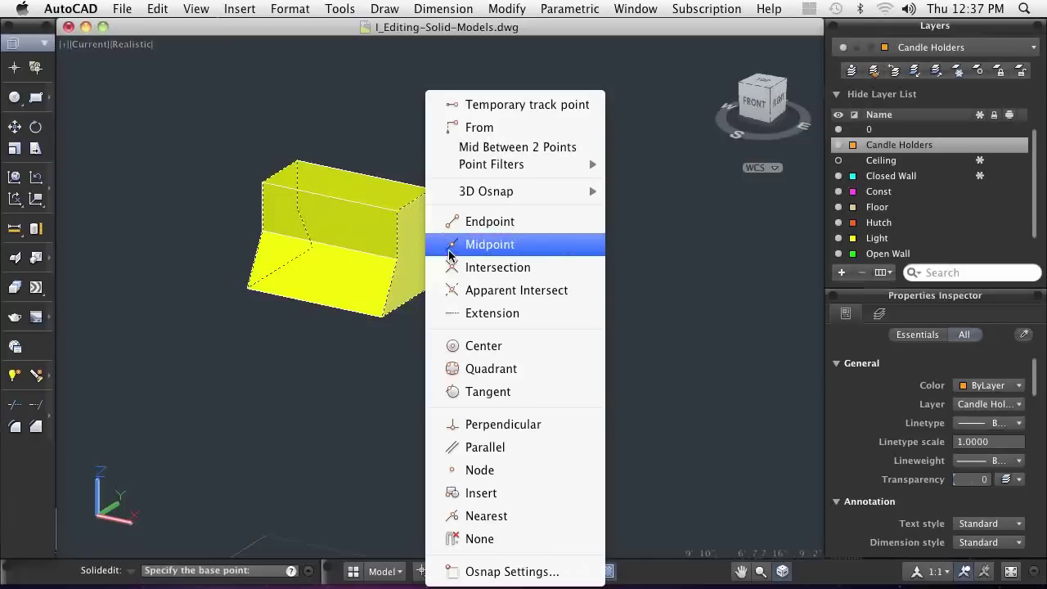
{"action": "left_click", "coordinate": [449, 240]}
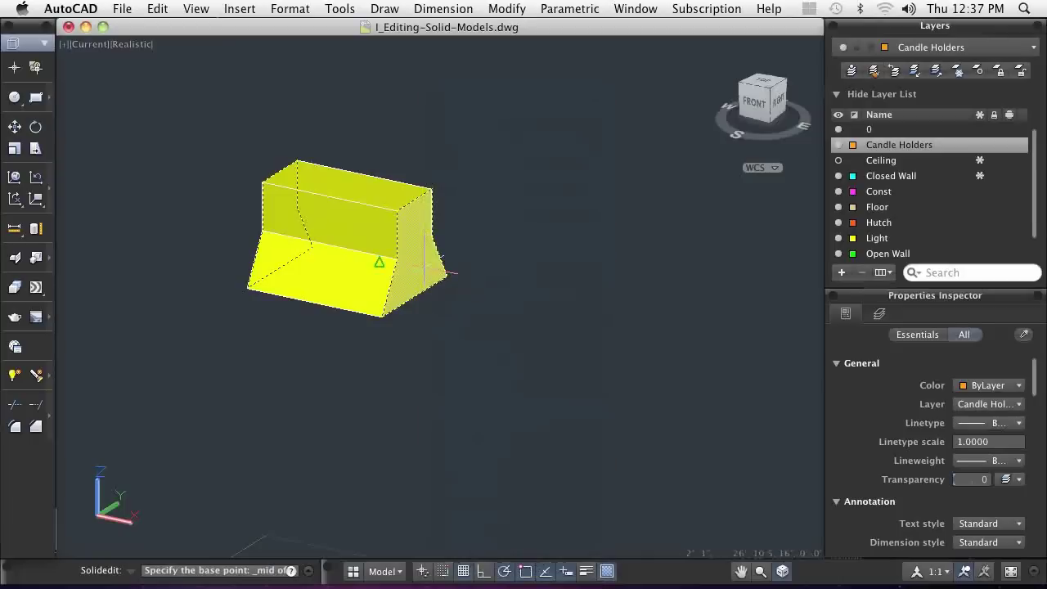
{"action": "left_click", "coordinate": [333, 196]}
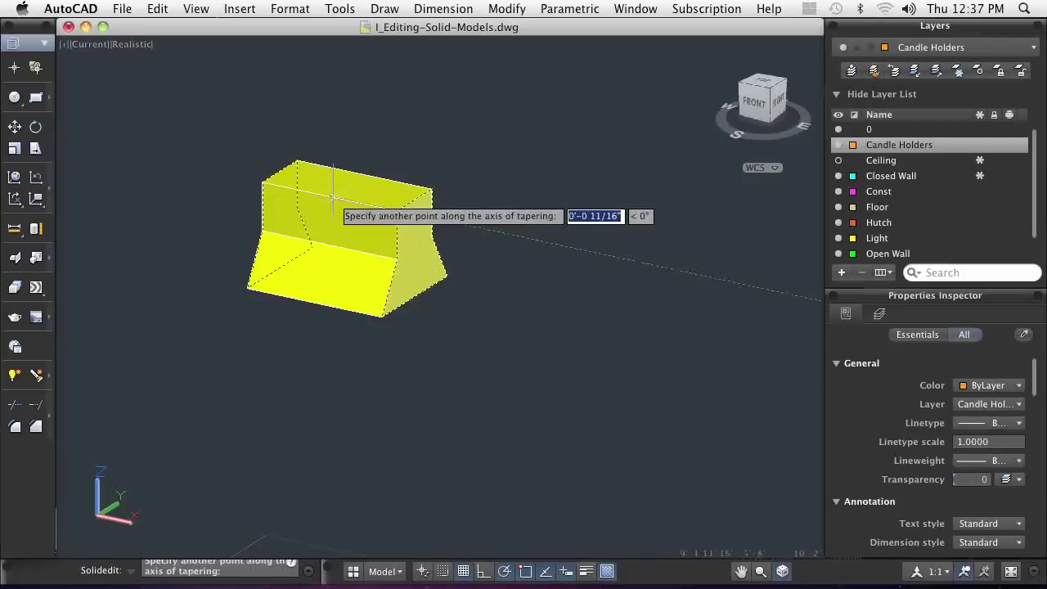
{"action": "left_click", "coordinate": [330, 132]}
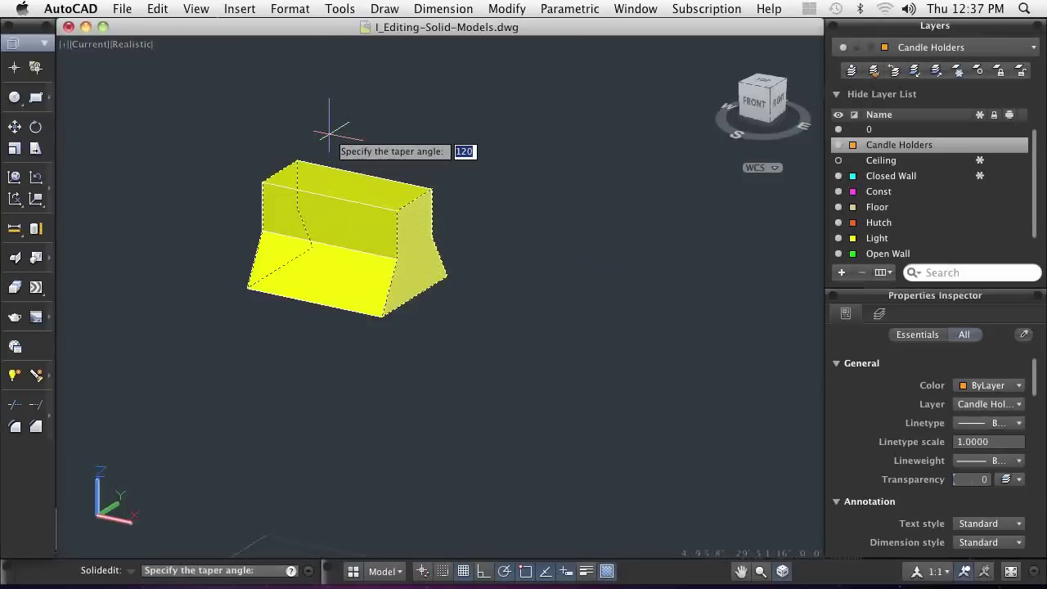
{"action": "type", "text": "15"}
{"action": "key", "text": "Return"}
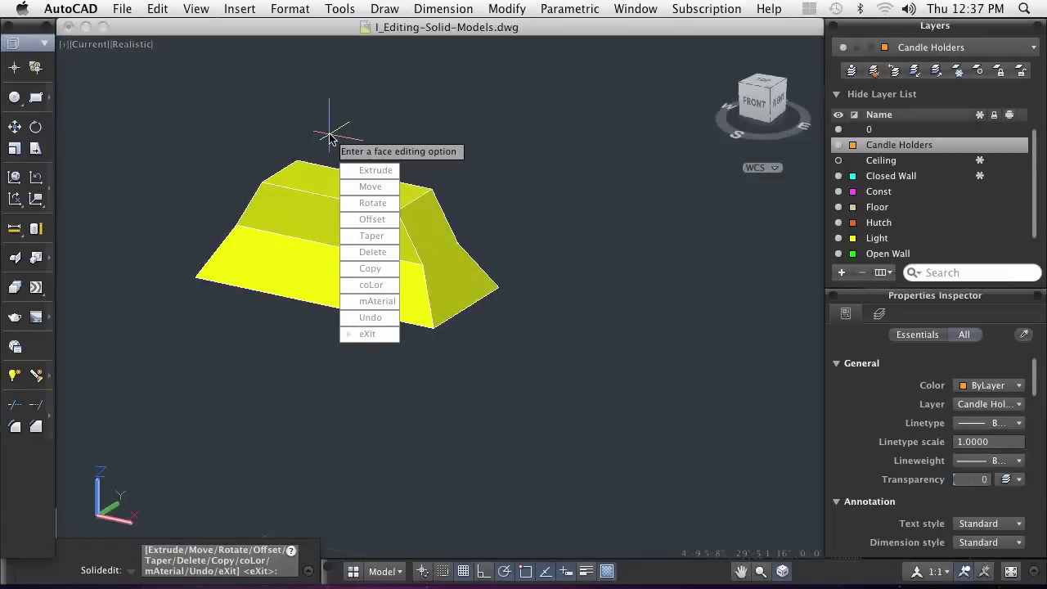
{"action": "key", "text": "Return"}
{"action": "key", "text": "Return"}
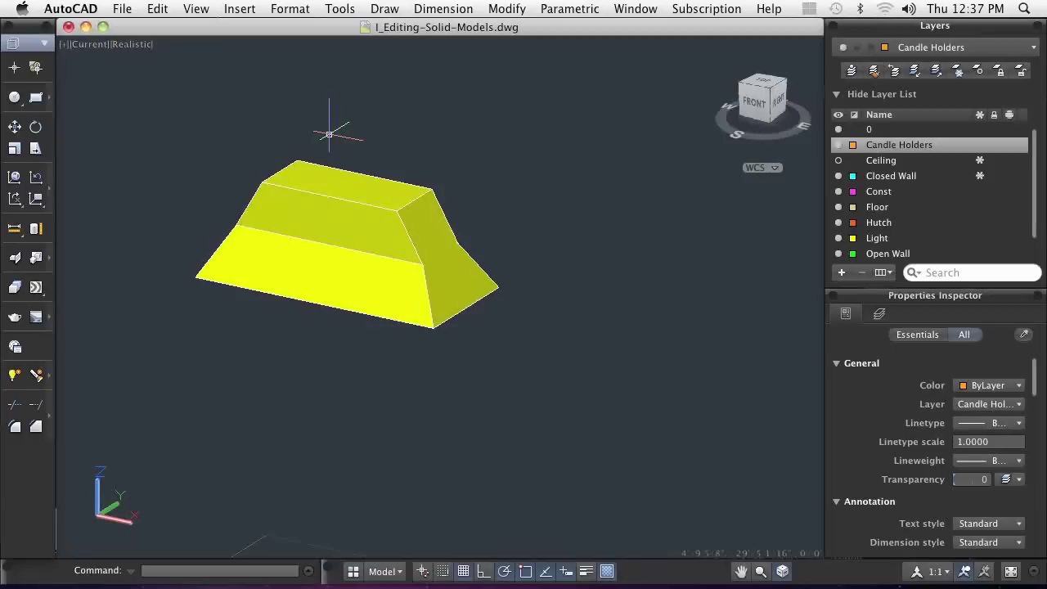
Shell the yellow box to 1/8 thickness, removing its bottom face to leave it open
{"action": "left_click", "coordinate": [767, 125]}
{"action": "left_click_drag", "start_coordinate": [768, 123], "coordinate": [760, 41]}
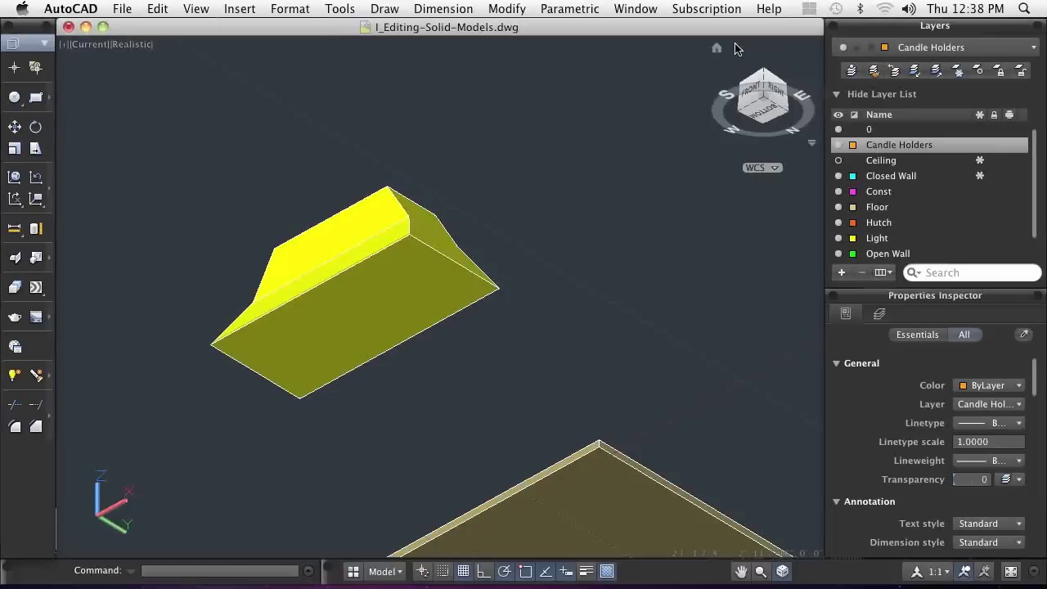
{"action": "left_click", "coordinate": [507, 9]}
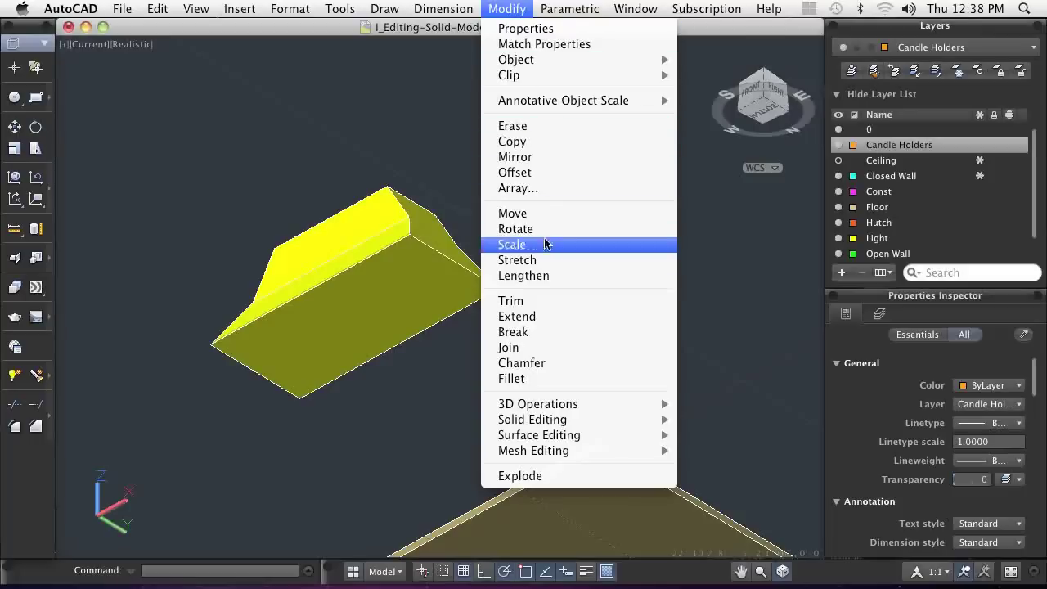
{"action": "mouse_move", "coordinate": [577, 425]}
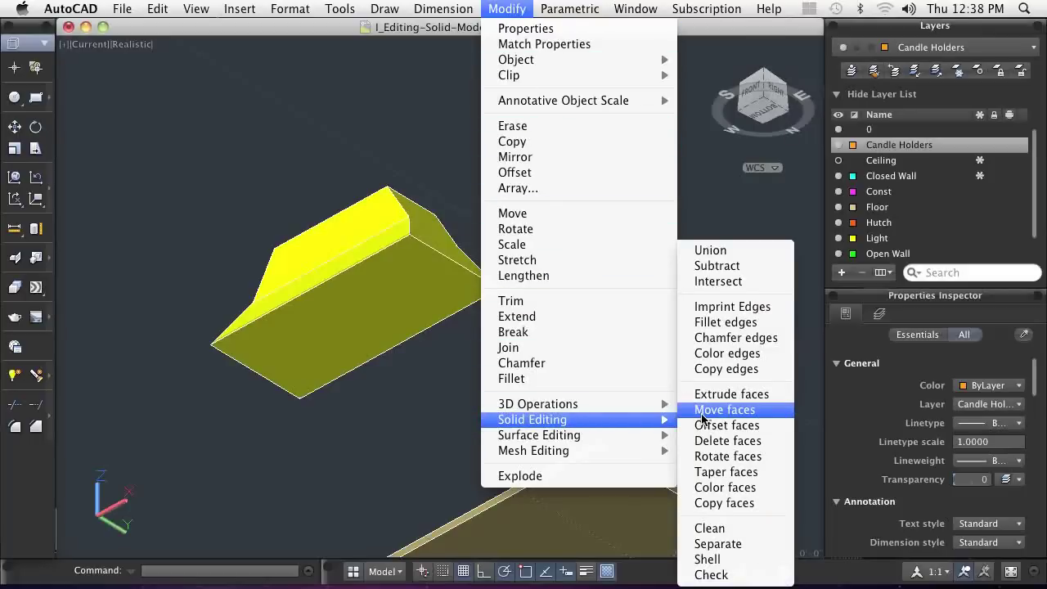
{"action": "left_click", "coordinate": [727, 560]}
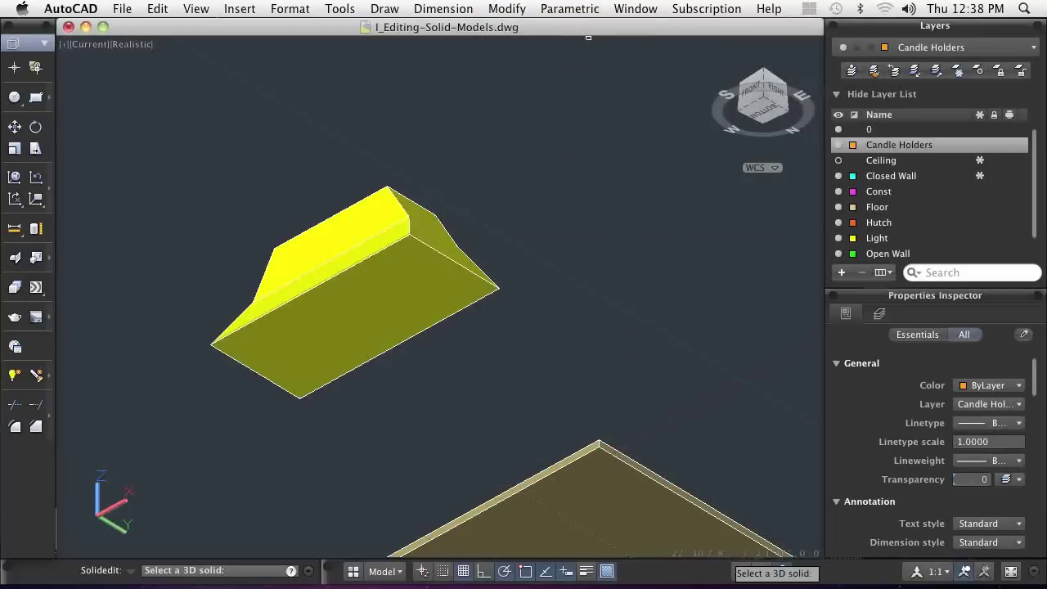
{"action": "left_click", "coordinate": [411, 318]}
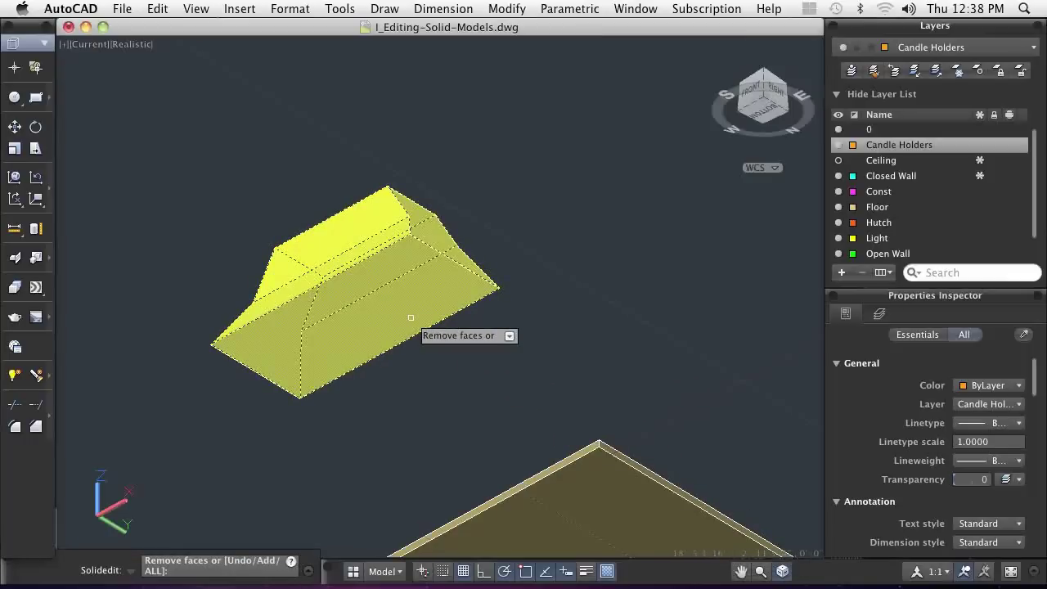
{"action": "left_click", "coordinate": [415, 311]}
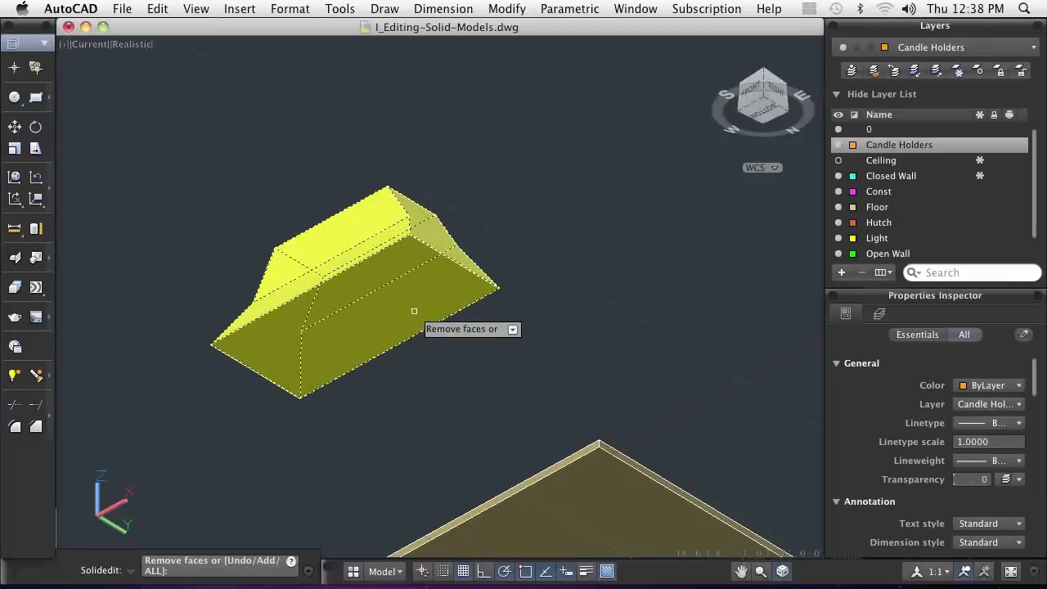
{"action": "key", "text": "Return"}
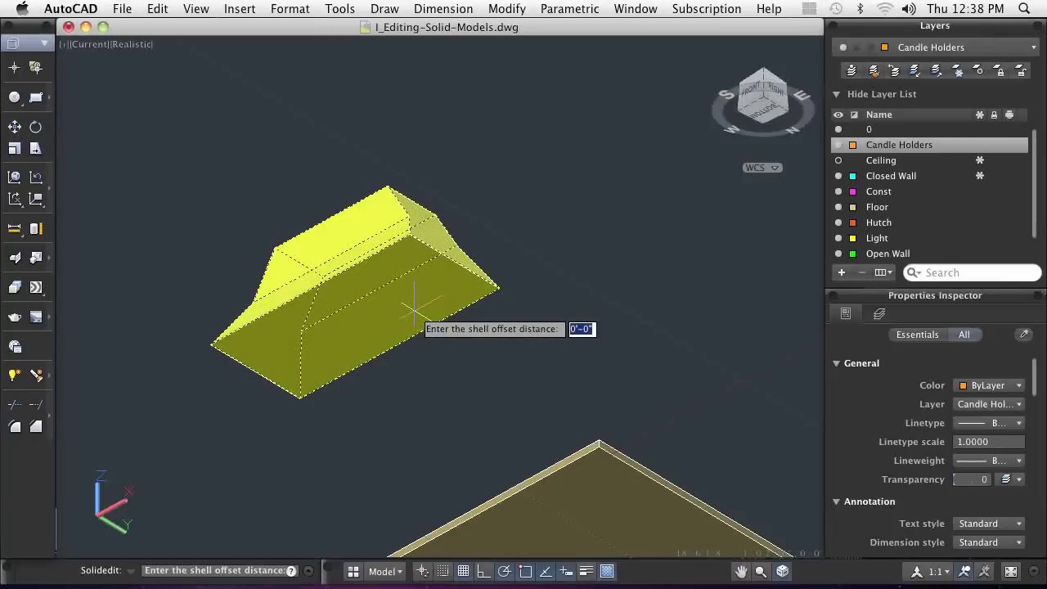
{"action": "type", "text": "1/8"}
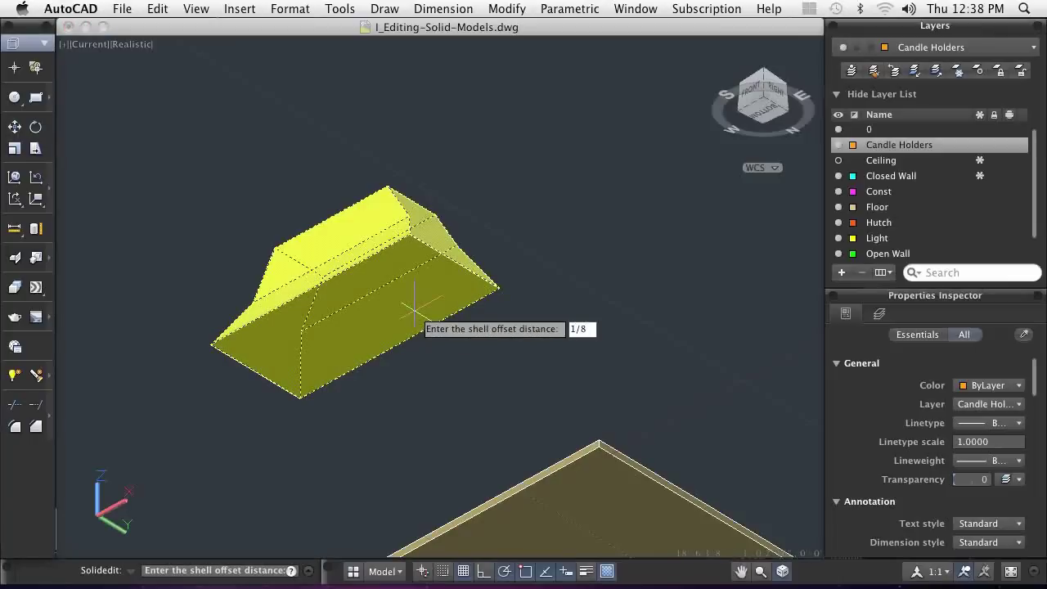
{"action": "key", "text": "Return"}
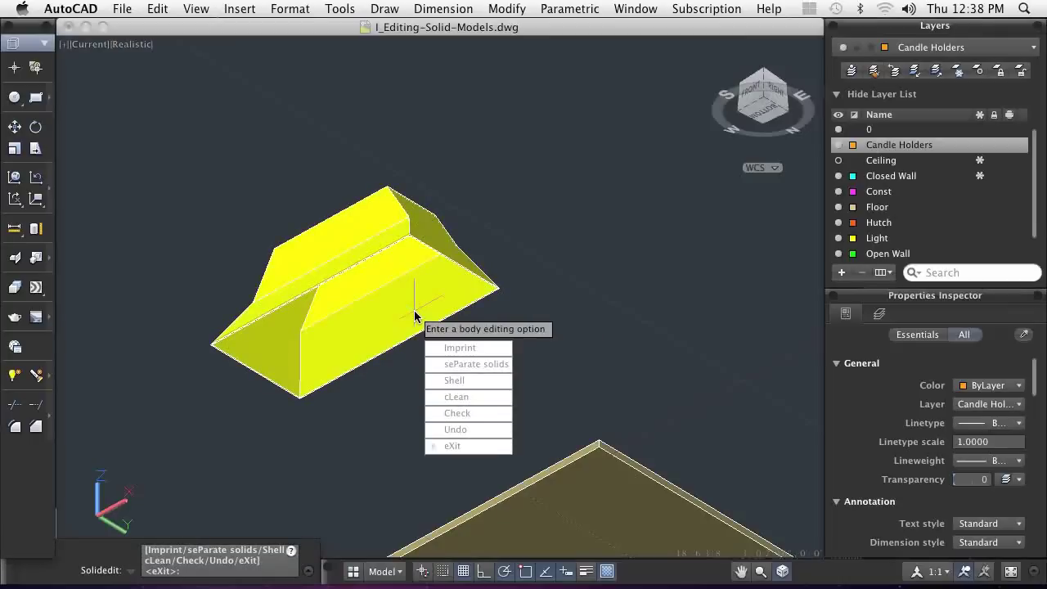